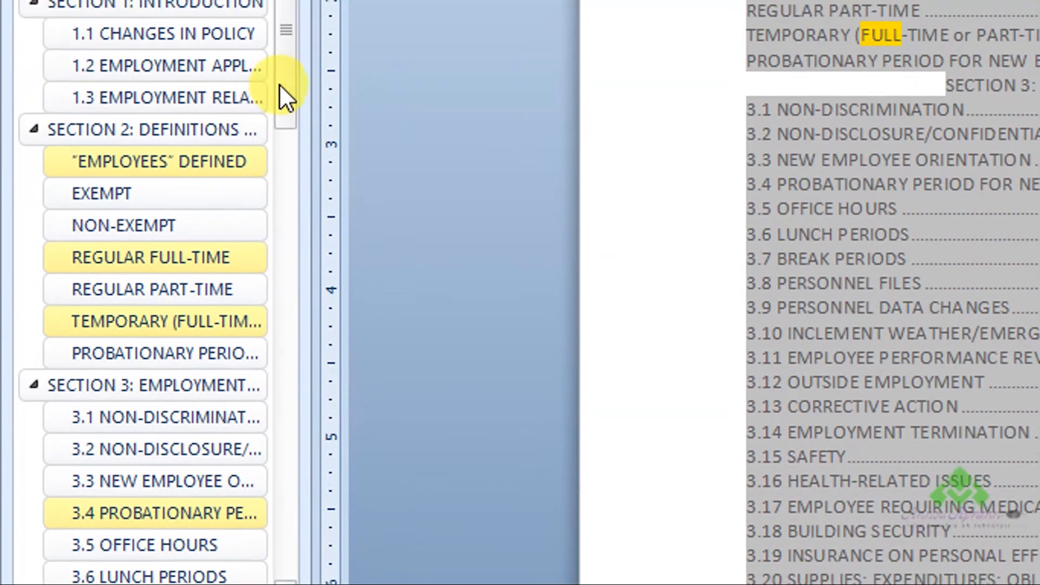
- Review the headings highlighted for the search term "full" throughout the document outline, and clear the search
drag(280, 85, 265, 533)
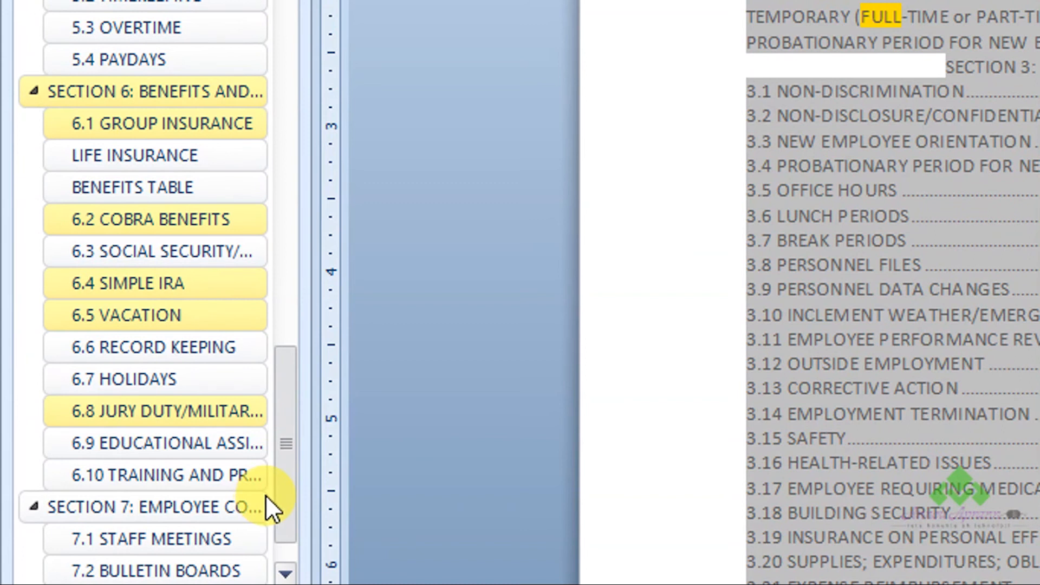
drag(266, 495, 271, 499)
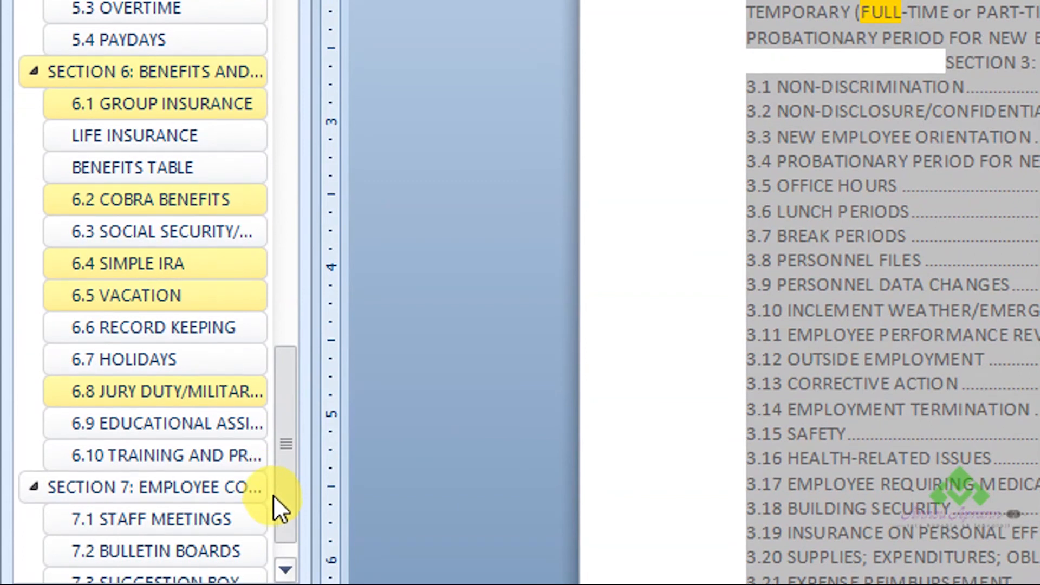
drag(271, 495, 255, 89)
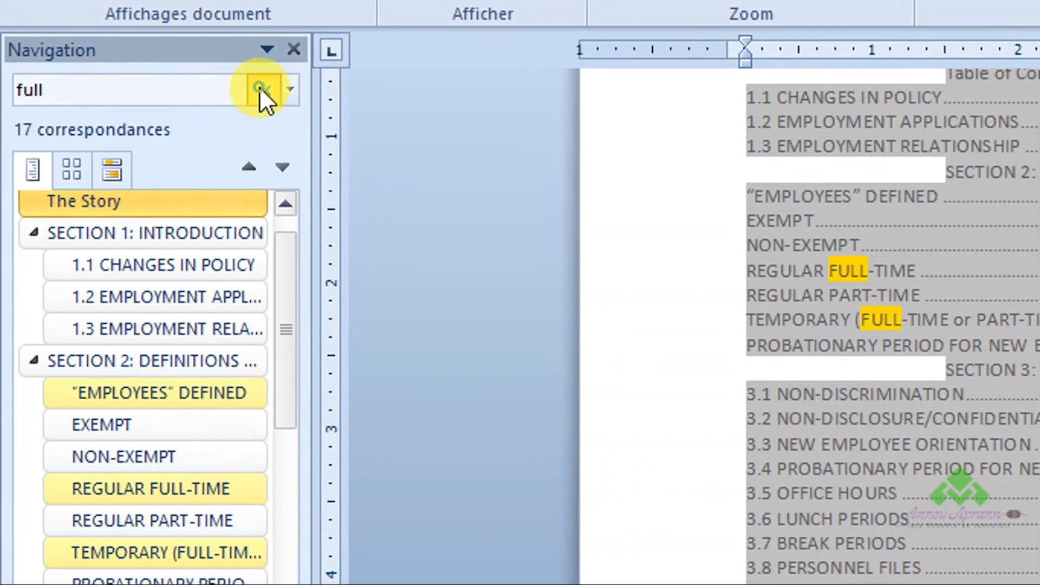
click(259, 87)
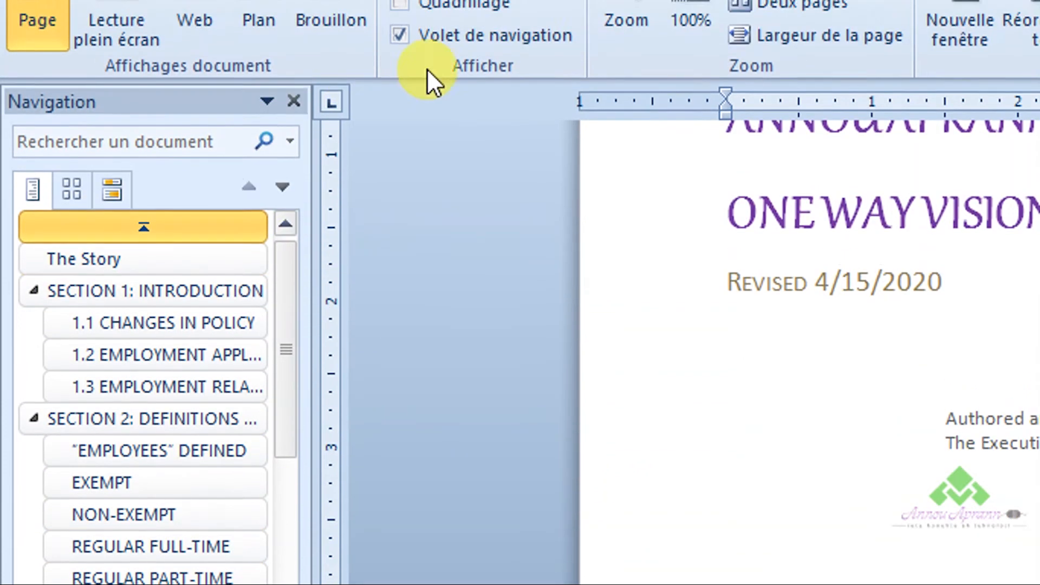
- Add the Volet de navigation toggle to the Quick Access Toolbar and use it to hide and redisplay the navigation pane
right_click(523, 34)
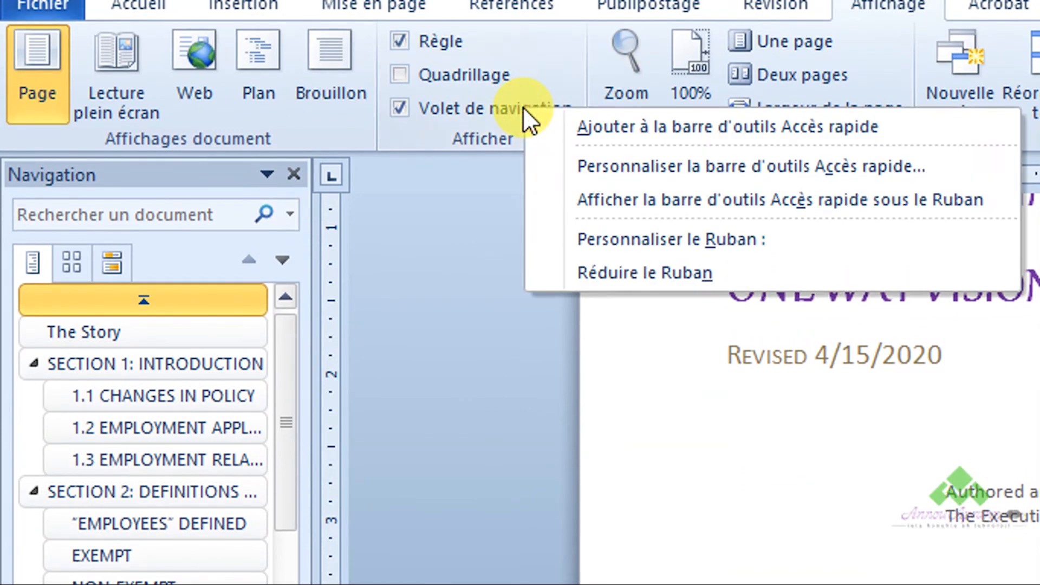
click(560, 125)
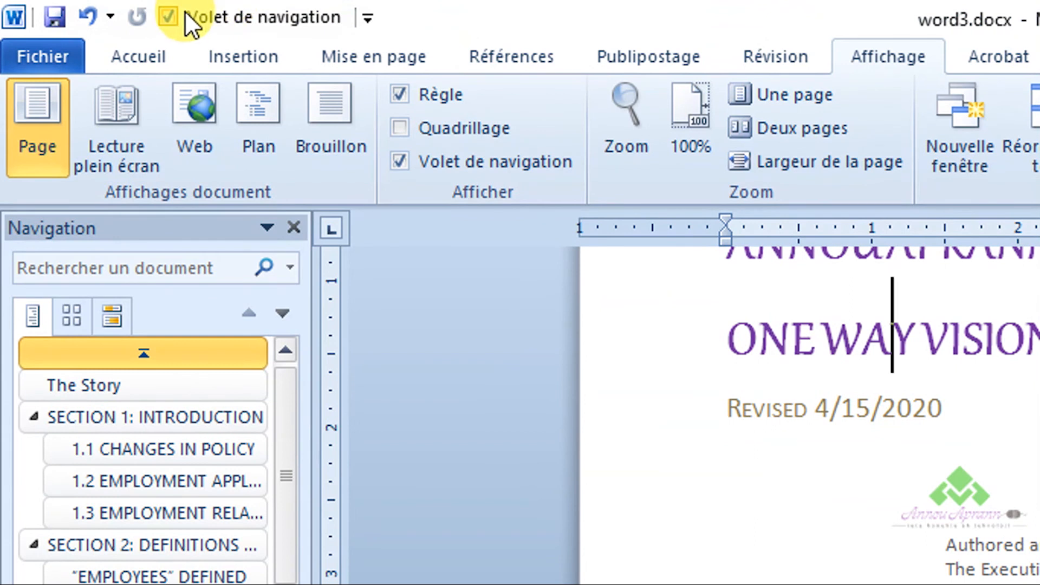
click(174, 17)
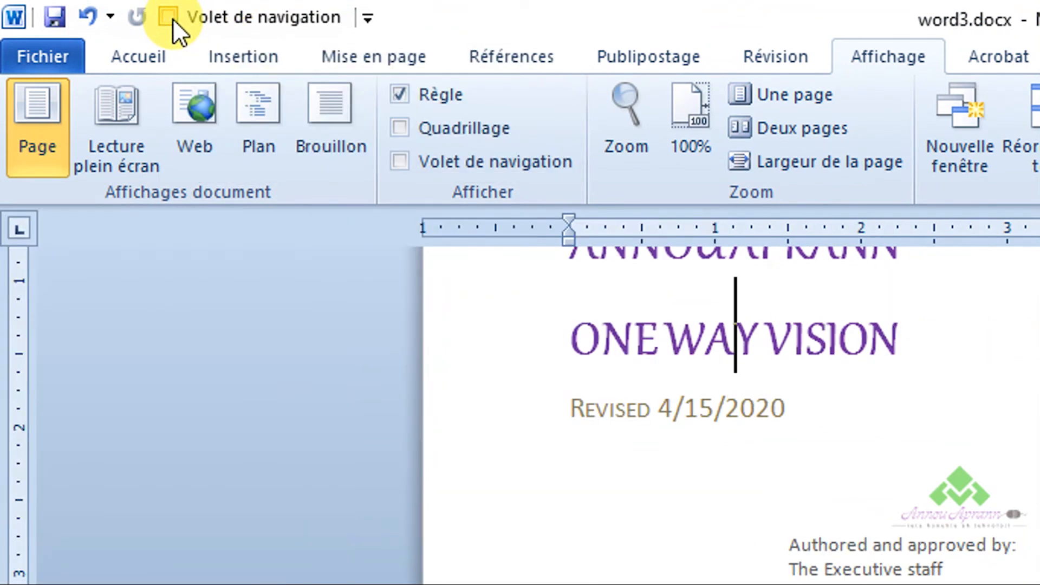
click(172, 18)
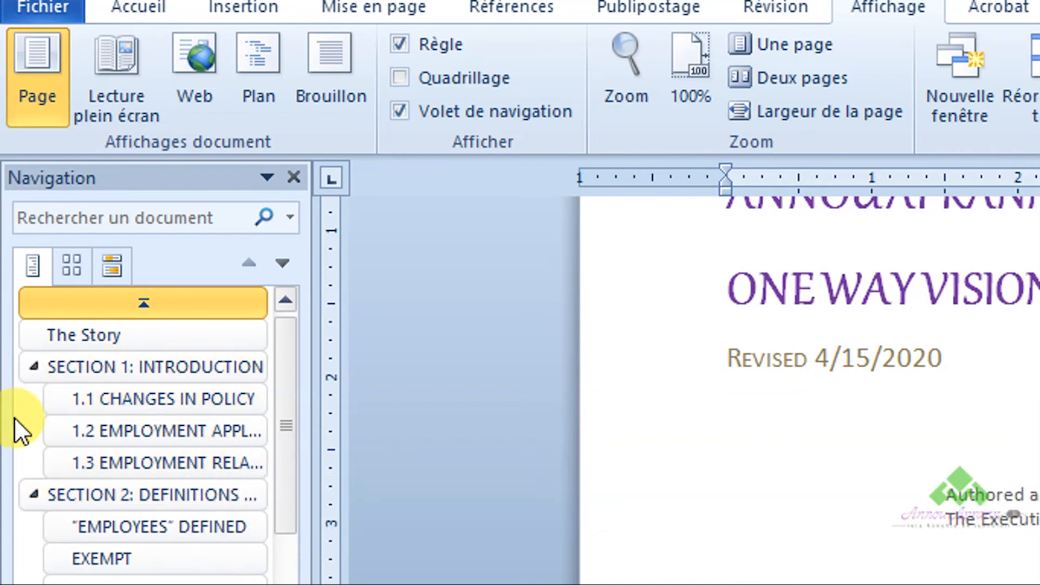
- Collapse the subheadings of Sections 1, 2 and 3 in the document outline
click(31, 492)
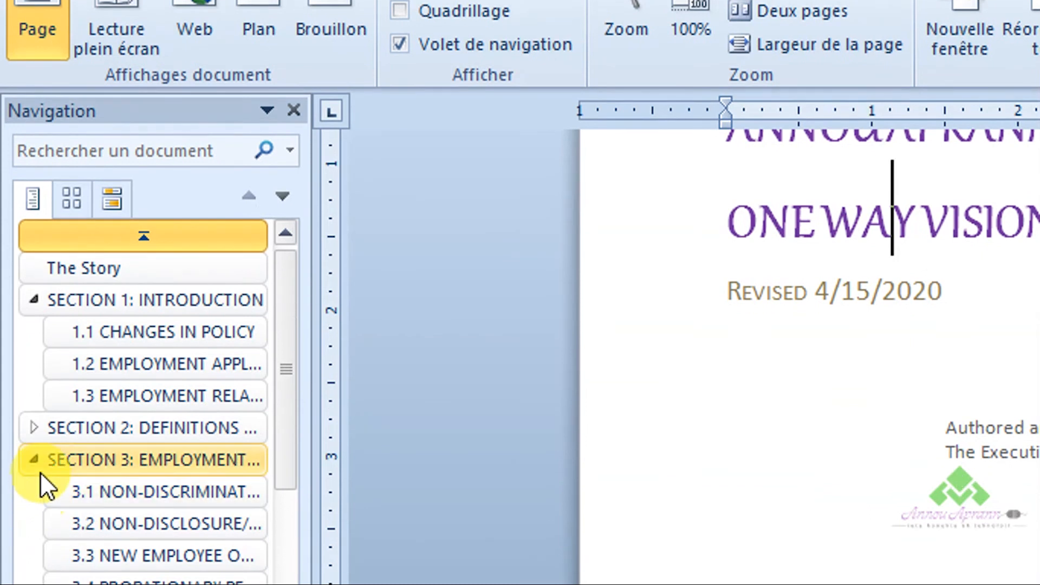
click(34, 301)
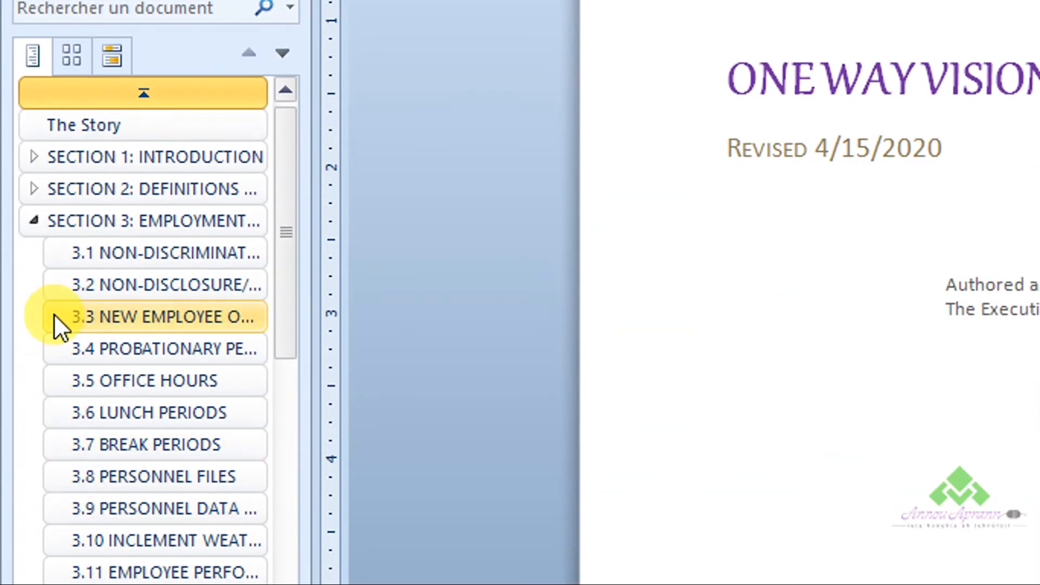
click(34, 216)
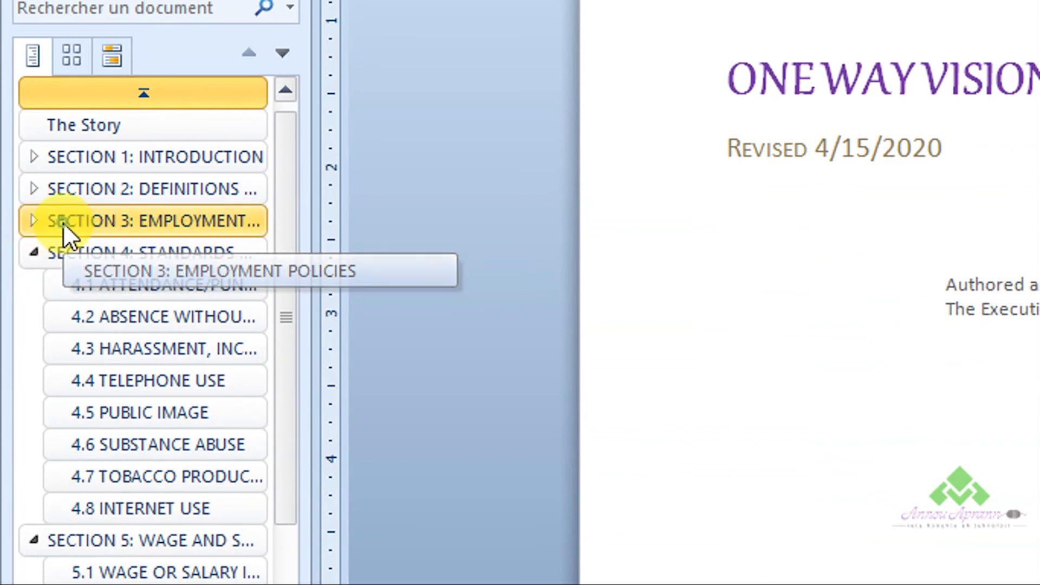
- Move Section 3: Employment Policies ahead of Section 2 in the document outline and collapse its subheadings
drag(63, 220, 75, 177)
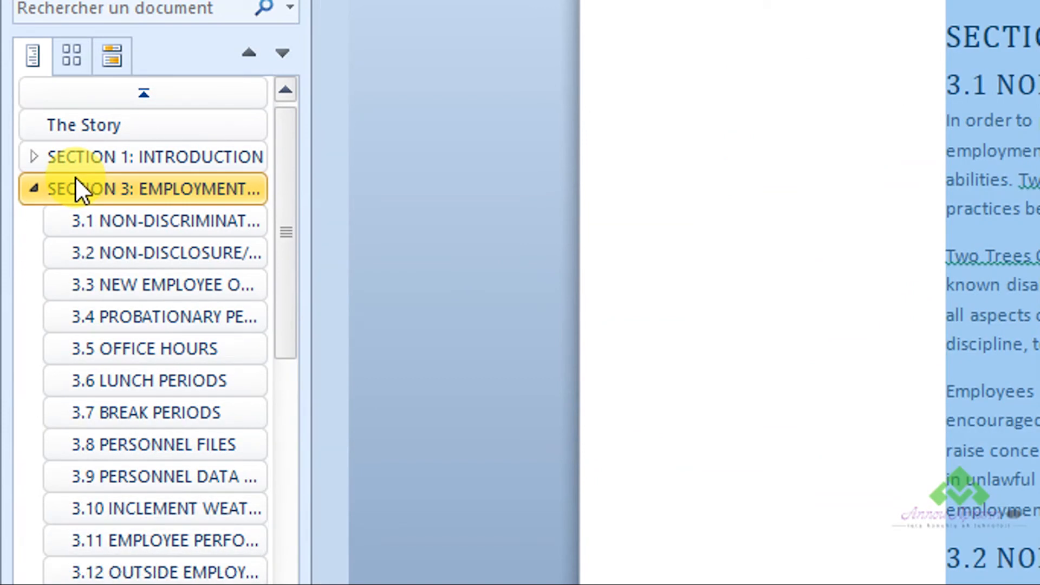
click(33, 188)
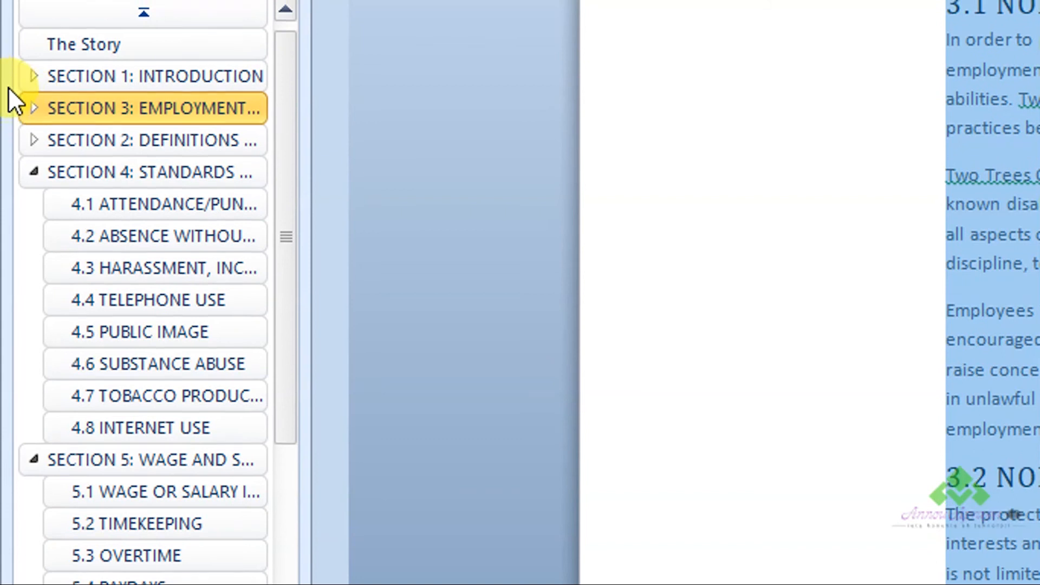
- Collapse the subheadings of Sections 4, 5, 6 and 7 in the document outline
click(35, 171)
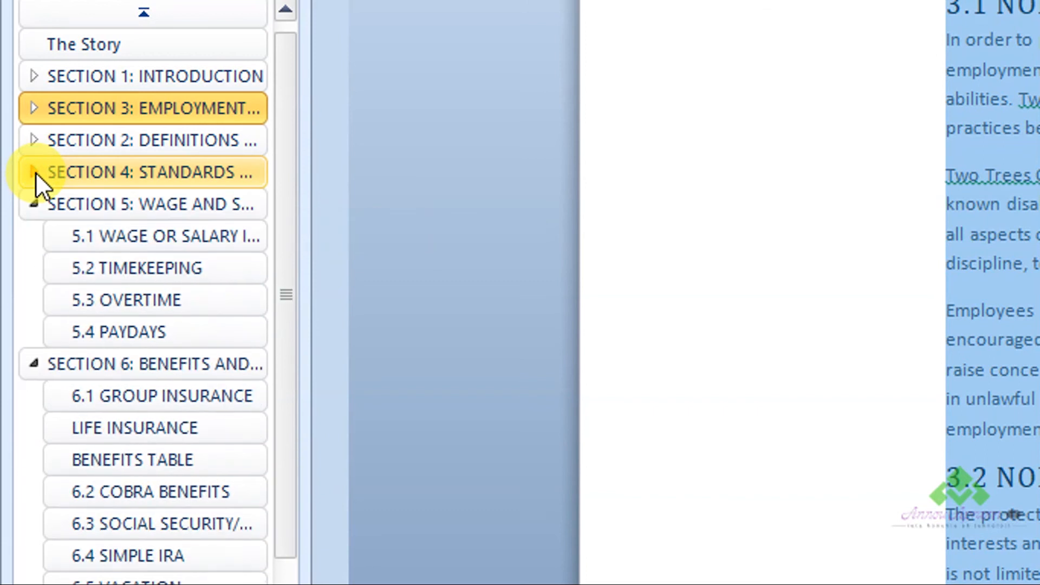
click(31, 202)
click(34, 234)
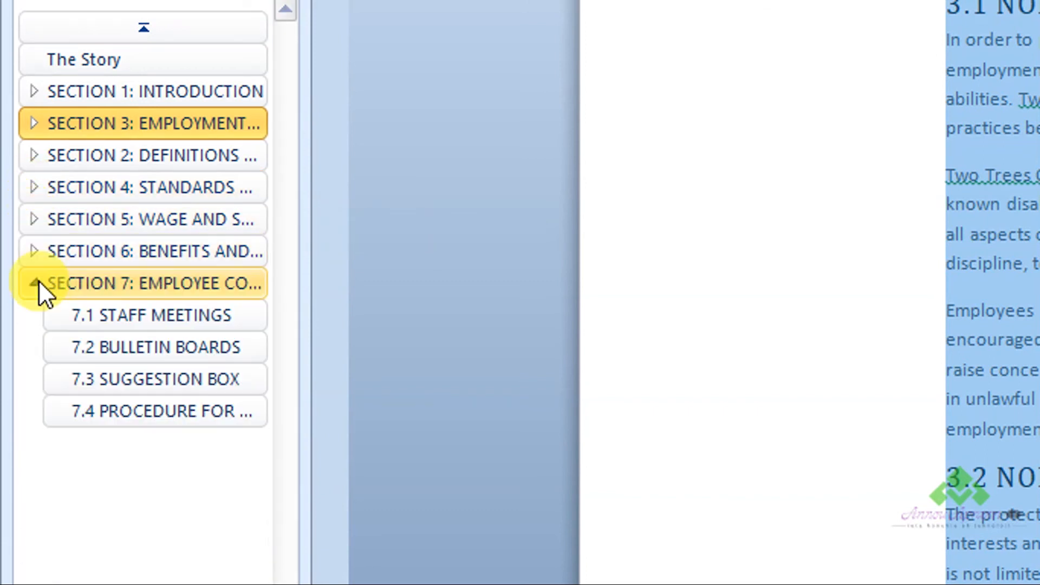
click(34, 284)
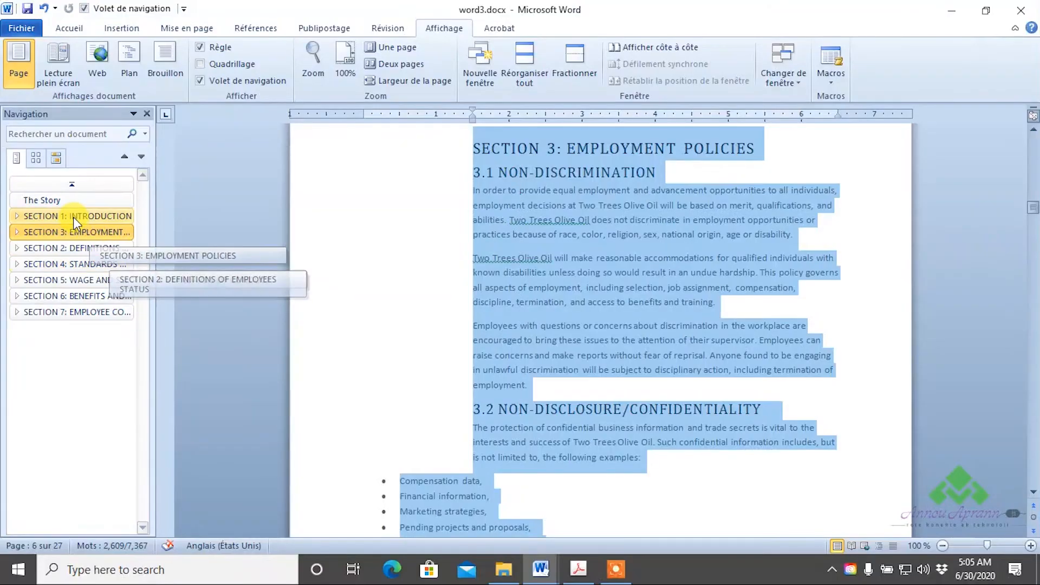
- Deselect the Section 3 text and go back to the cover page, placing the cursor at the end of the ANNOU APRANN title line
click(722, 275)
scroll(724, 269, up, 1)
scroll(722, 268, up, 15)
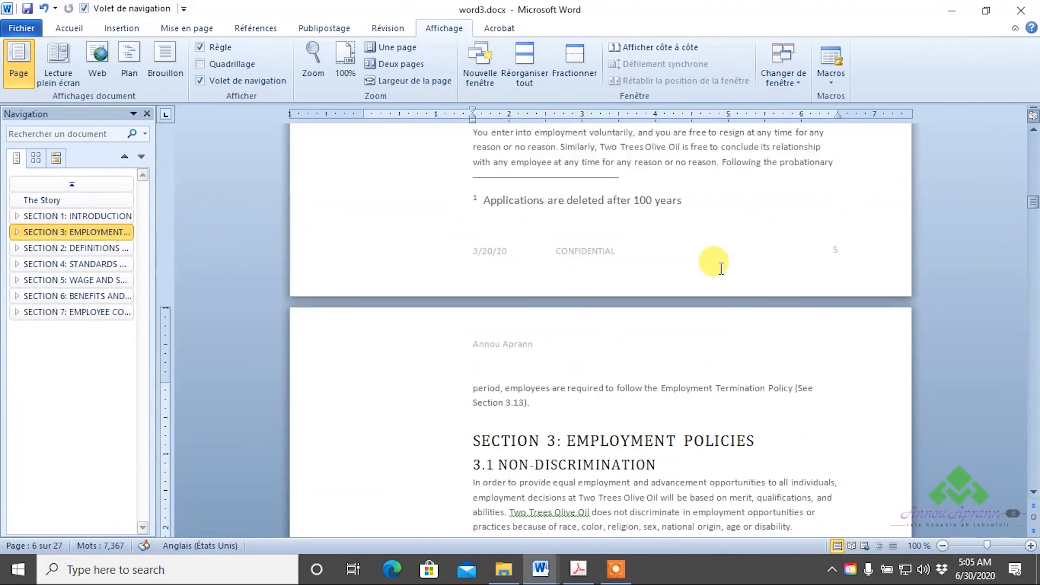
drag(1033, 195, 1005, 112)
click(680, 265)
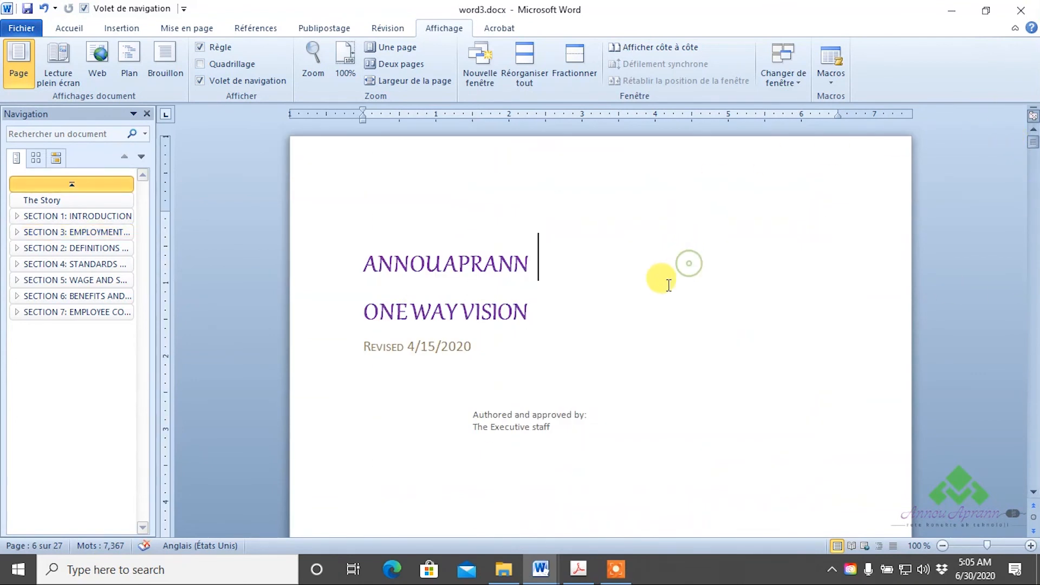
scroll(626, 302, down, 8)
scroll(611, 319, down, 10)
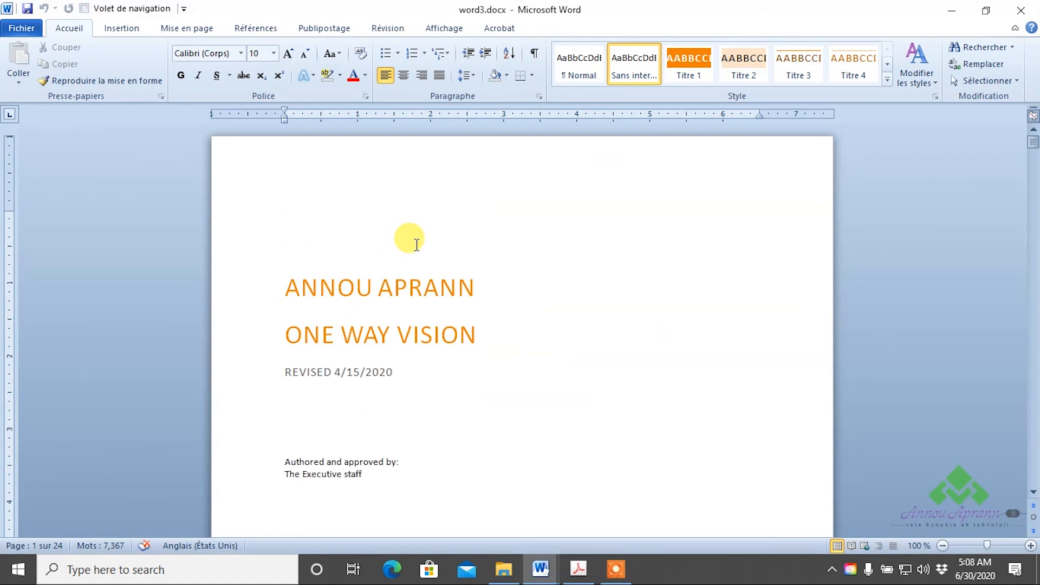
- Insert a page break after the cover page to create a blank page for the table of contents
scroll(417, 245, down, 8)
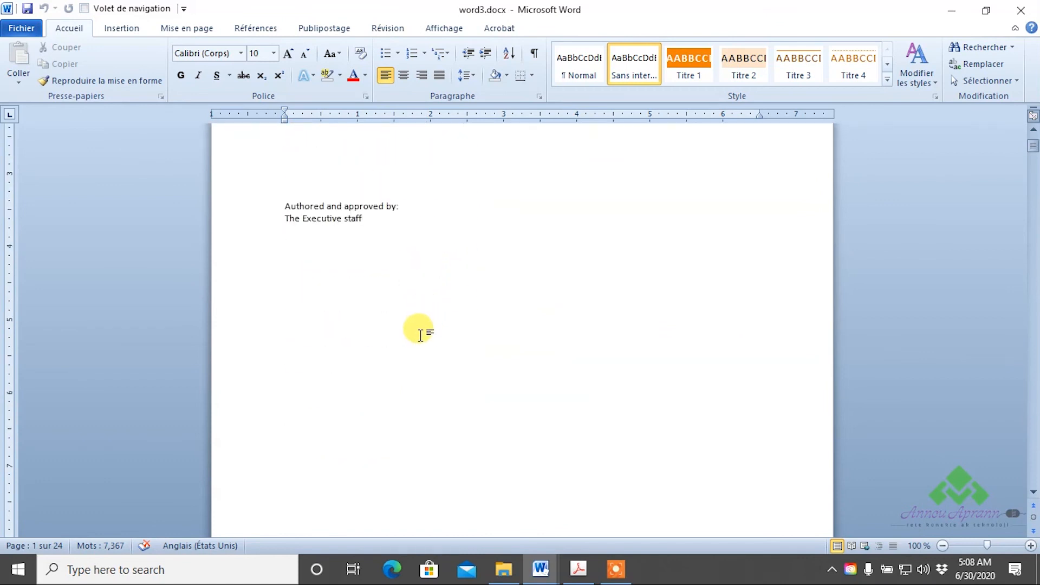
key(ctrl+Return)
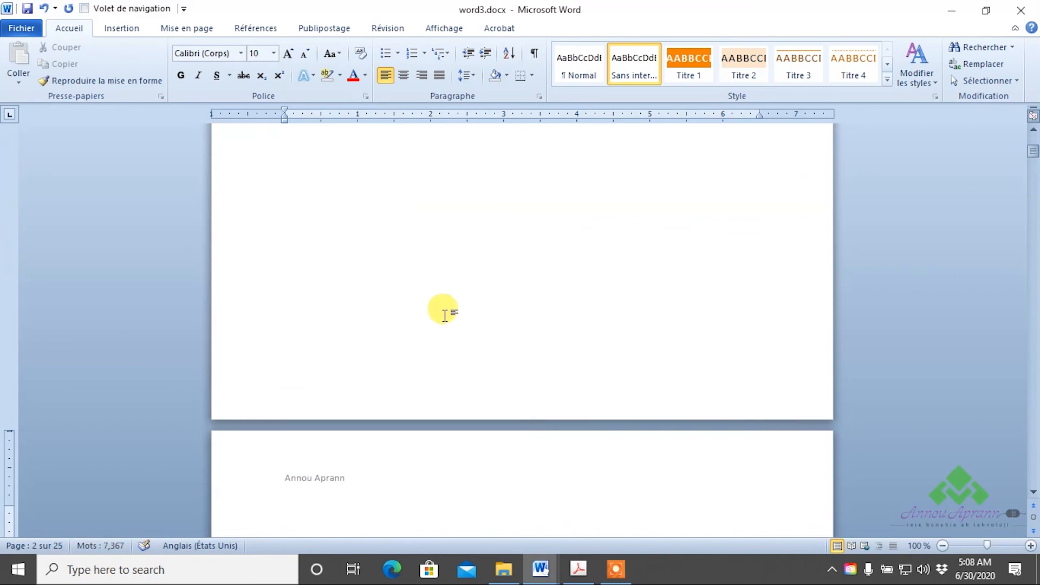
scroll(379, 306, down, 5)
scroll(292, 332, down, 1)
scroll(291, 323, down, 15)
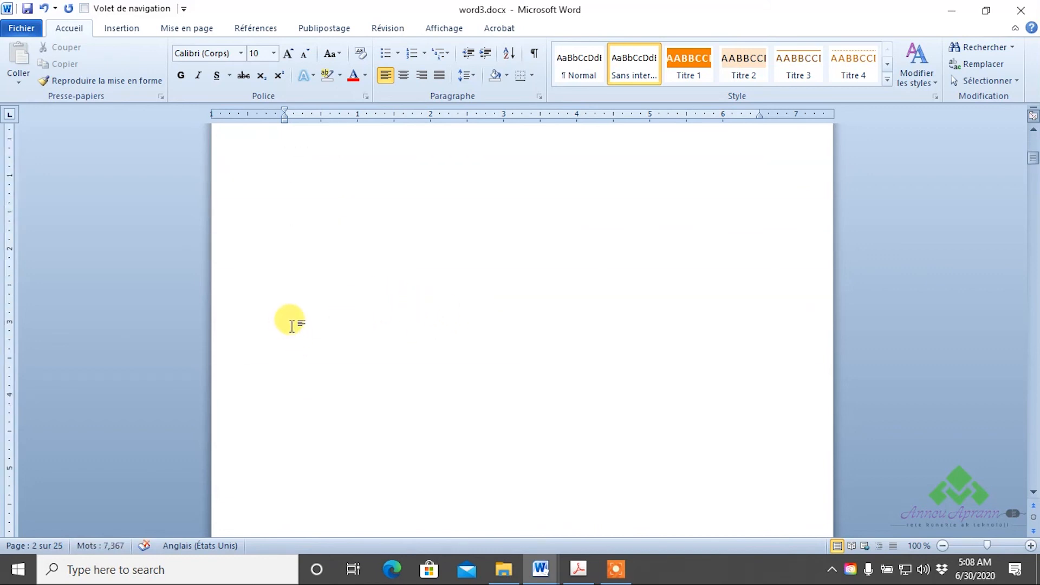
scroll(297, 324, down, 10)
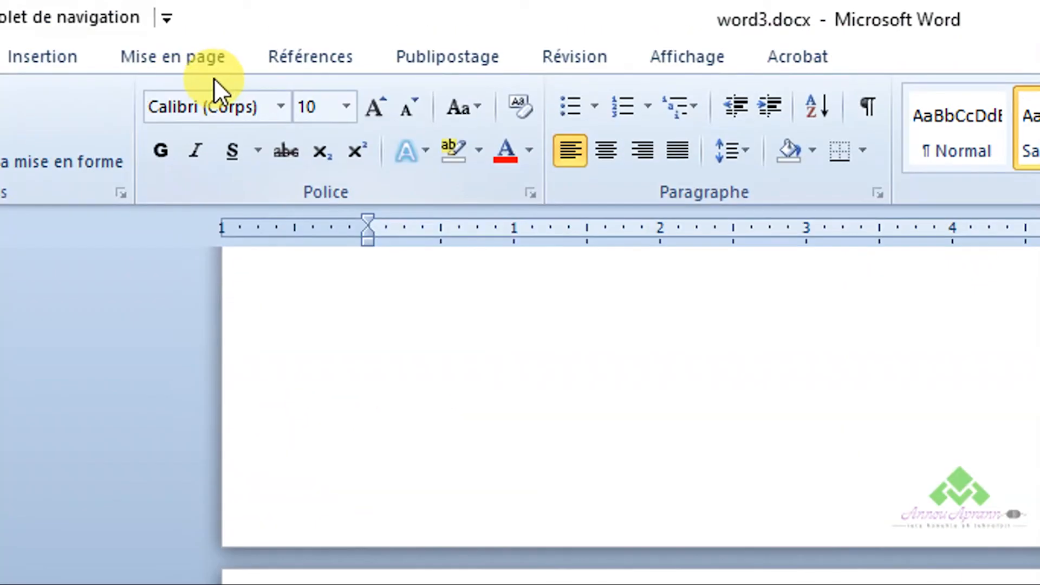
- Insert a table of contents on the blank page using the predefined Table automatique 1 style
click(278, 56)
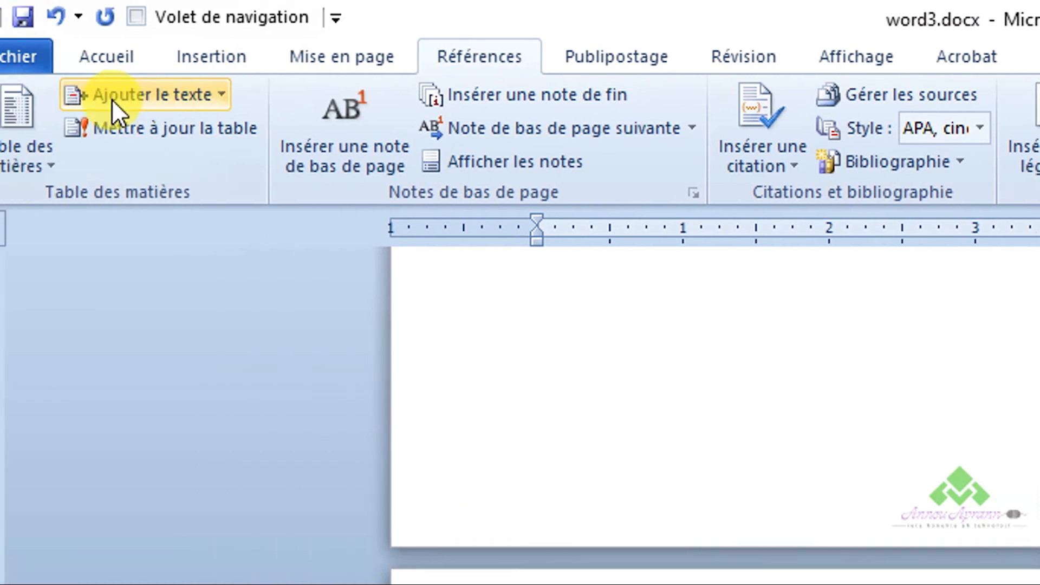
click(59, 144)
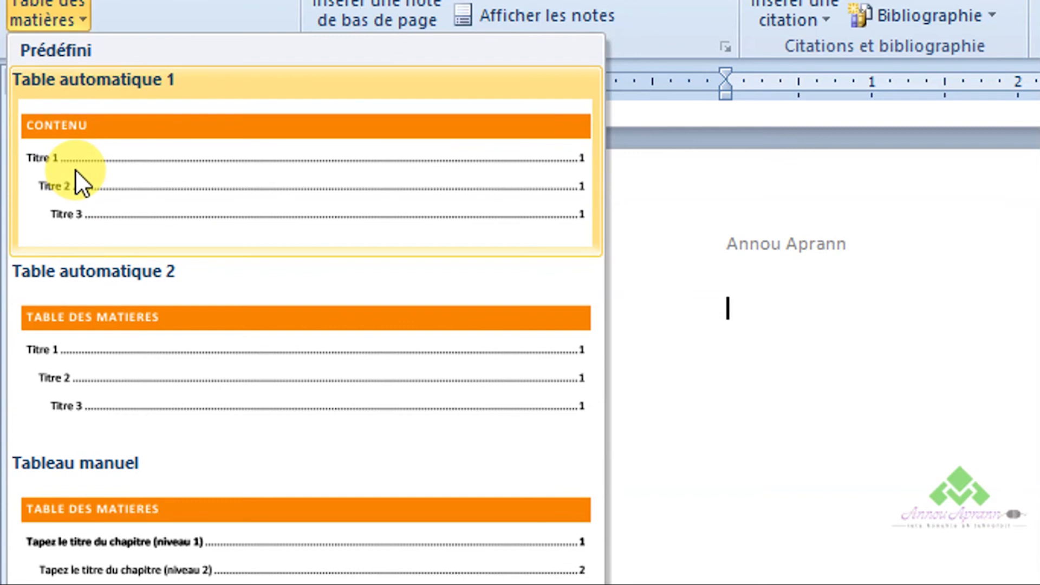
click(76, 172)
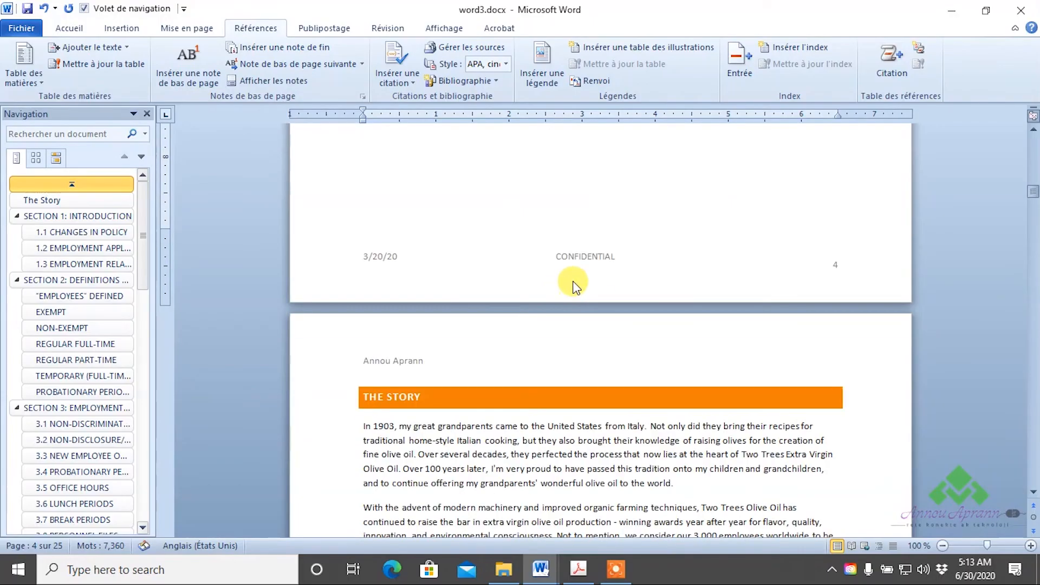
- Review the table of contents and follow its 1.1 CHANGES IN POLICY entry to that heading
scroll(572, 284, down, 10)
scroll(569, 283, up, 12)
scroll(574, 287, down, 12)
scroll(578, 291, up, 15)
scroll(576, 291, up, 15)
scroll(578, 290, up, 12)
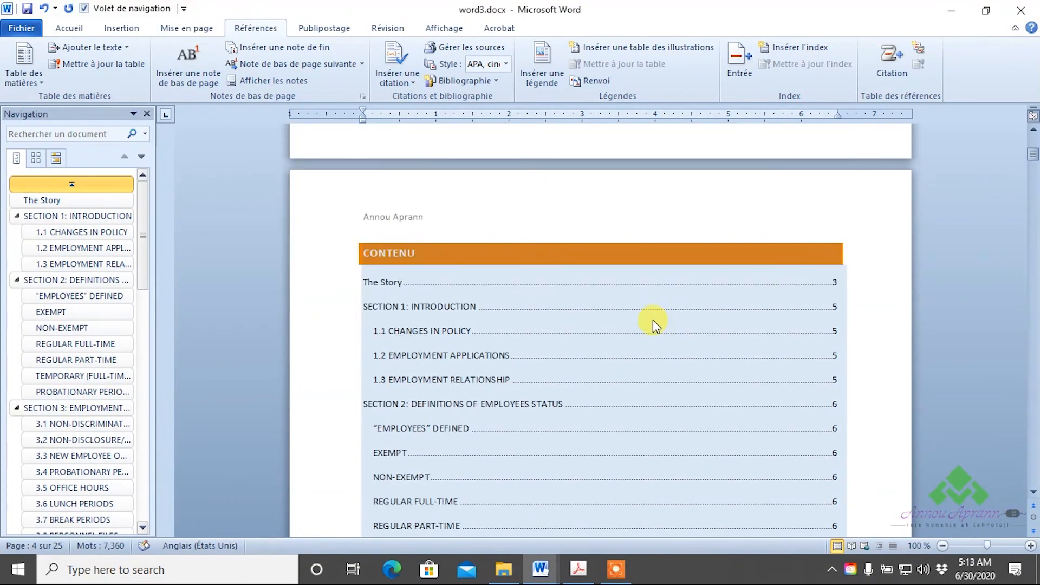
scroll(653, 323, down, 3)
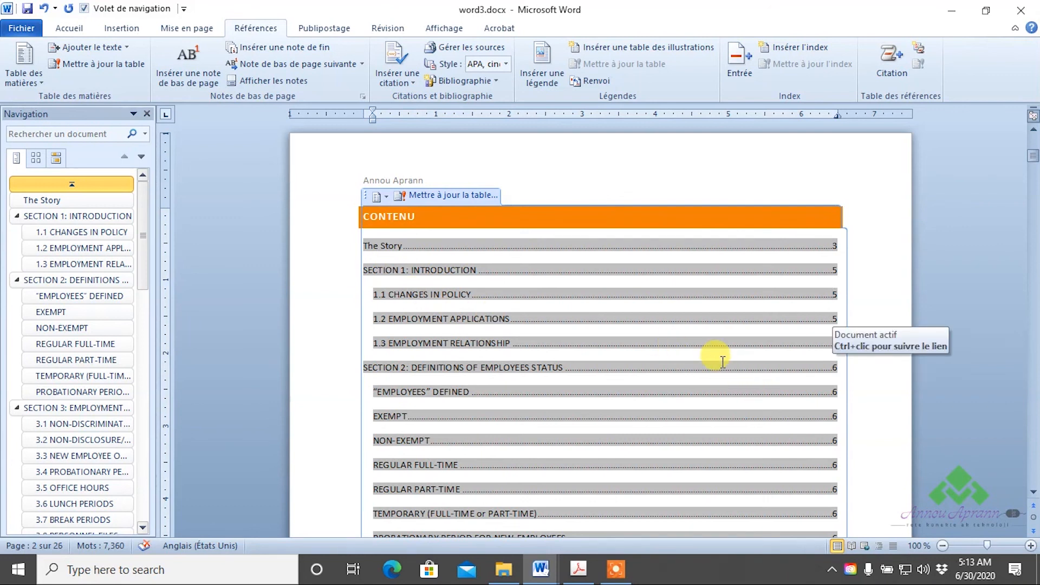
ctrl+click(833, 299)
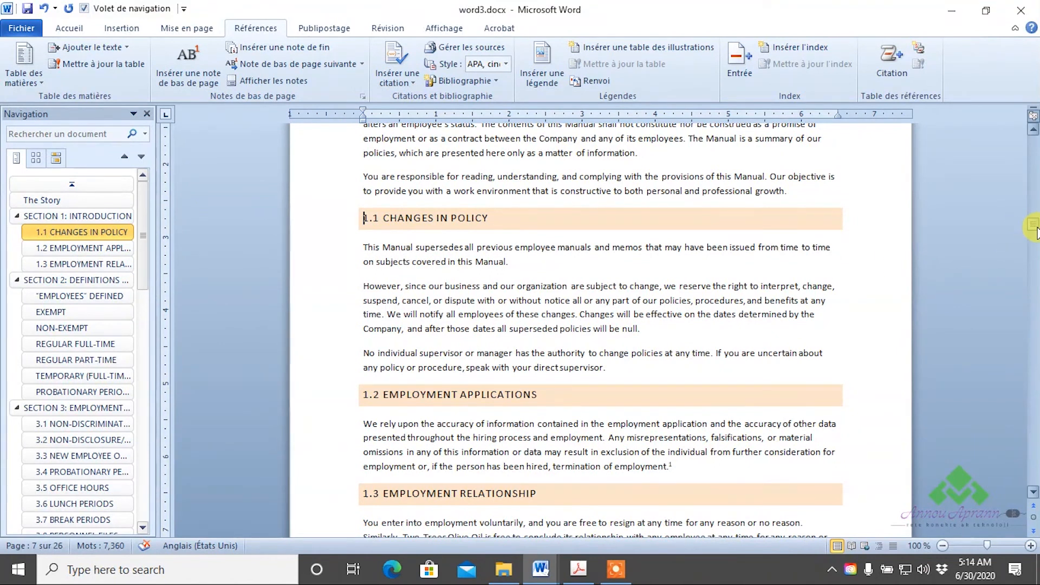
- Return from the 1.1 CHANGES IN POLICY heading to the table of contents near the start of the document
drag(1025, 226, 1022, 145)
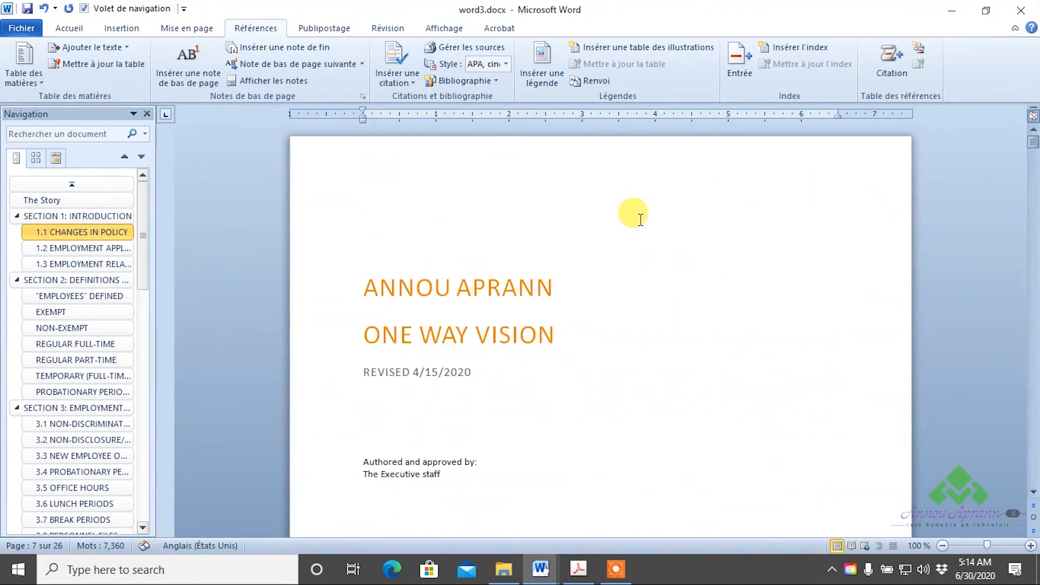
scroll(634, 226, down, 8)
scroll(617, 261, down, 5)
click(636, 239)
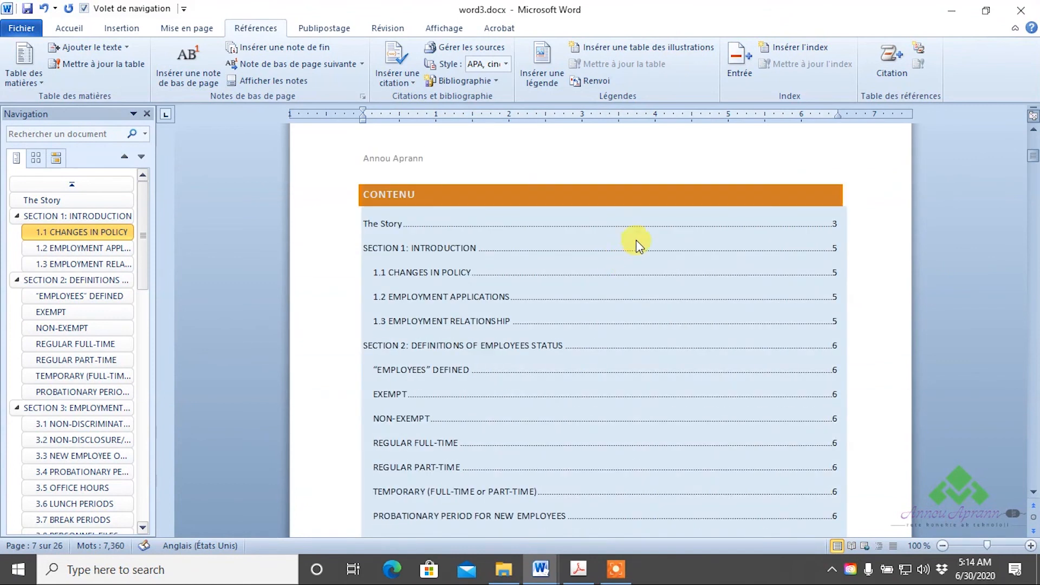
click(641, 291)
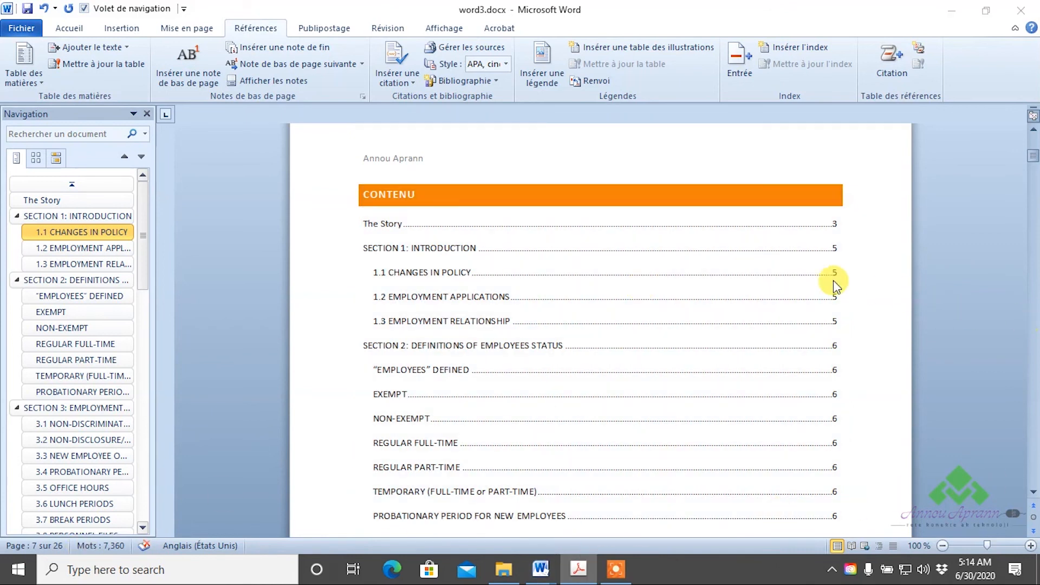
- Insert the word REAL into the heading "The Story" so that it reads "The REAL Story"
drag(1033, 157, 1034, 199)
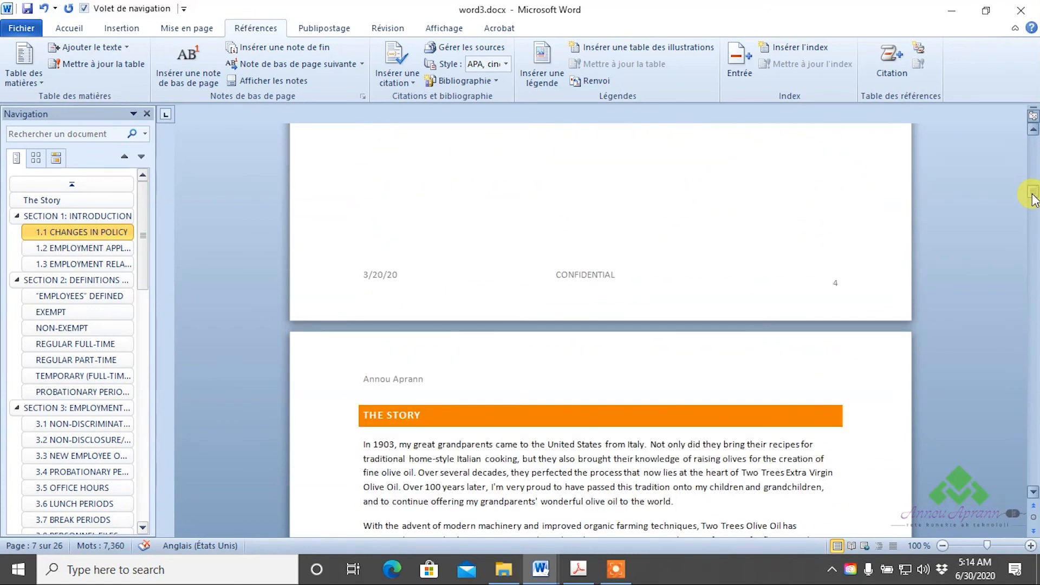
mouse_move(1032, 197)
mouse_down()
mouse_move(1029, 158)
mouse_move(1023, 196)
mouse_up()
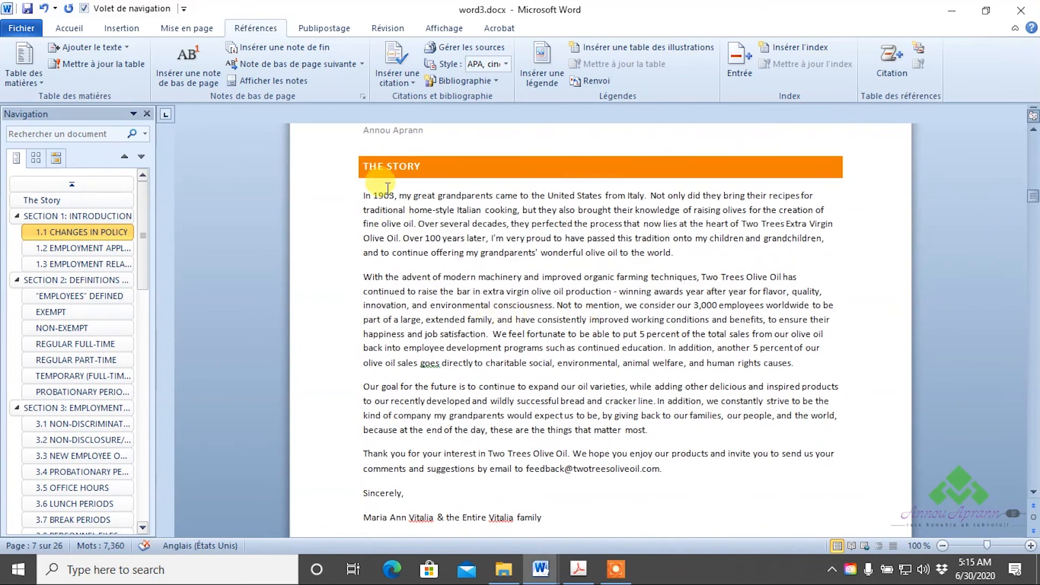
click(388, 167)
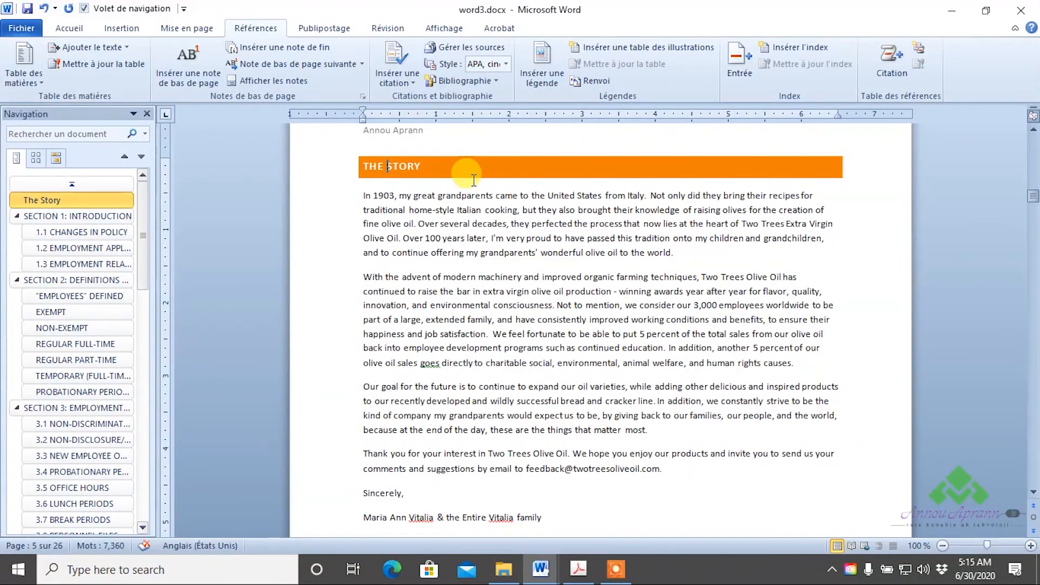
text(REAL)
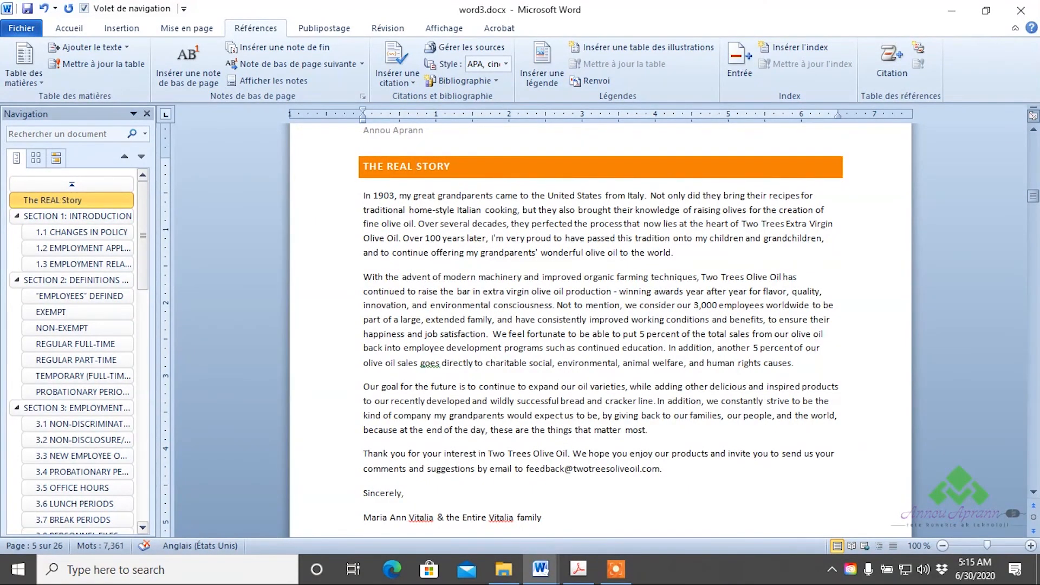
- Insert a blank page after the end of the table of contents, before The REAL Story
scroll(547, 336, down, 10)
scroll(548, 341, down, 10)
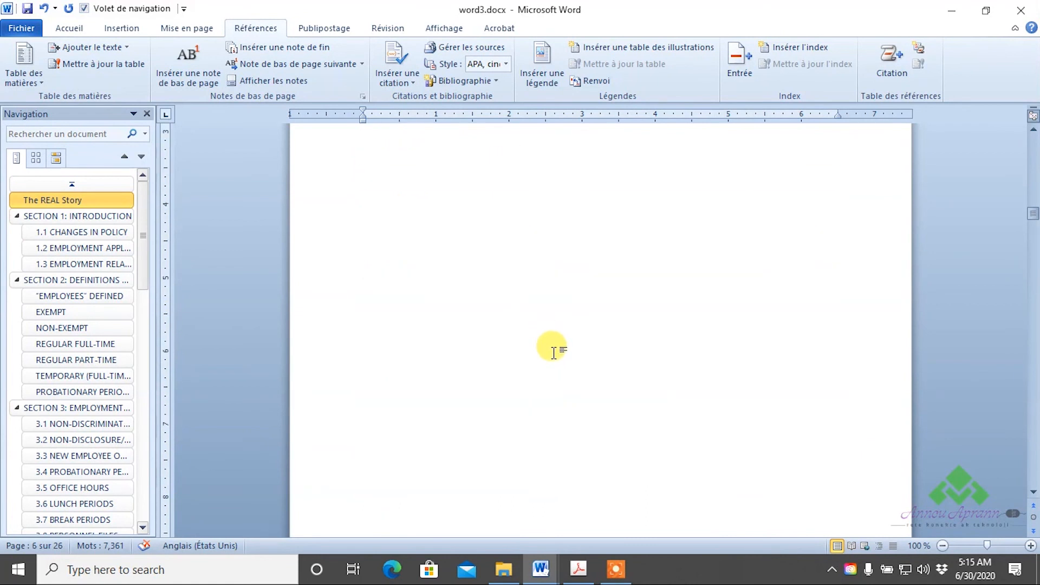
scroll(506, 341, down, 3)
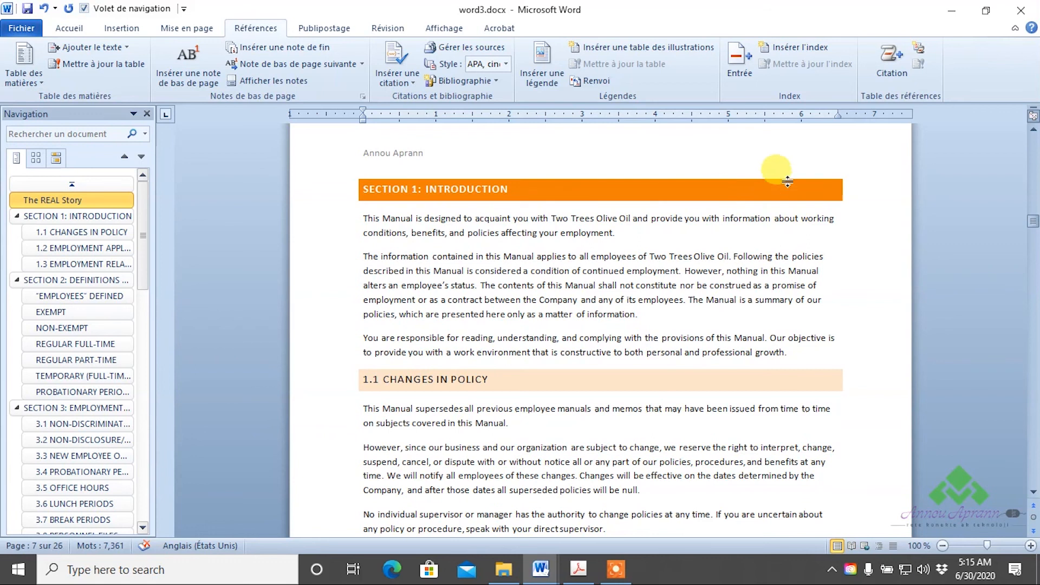
scroll(696, 433, up, 10)
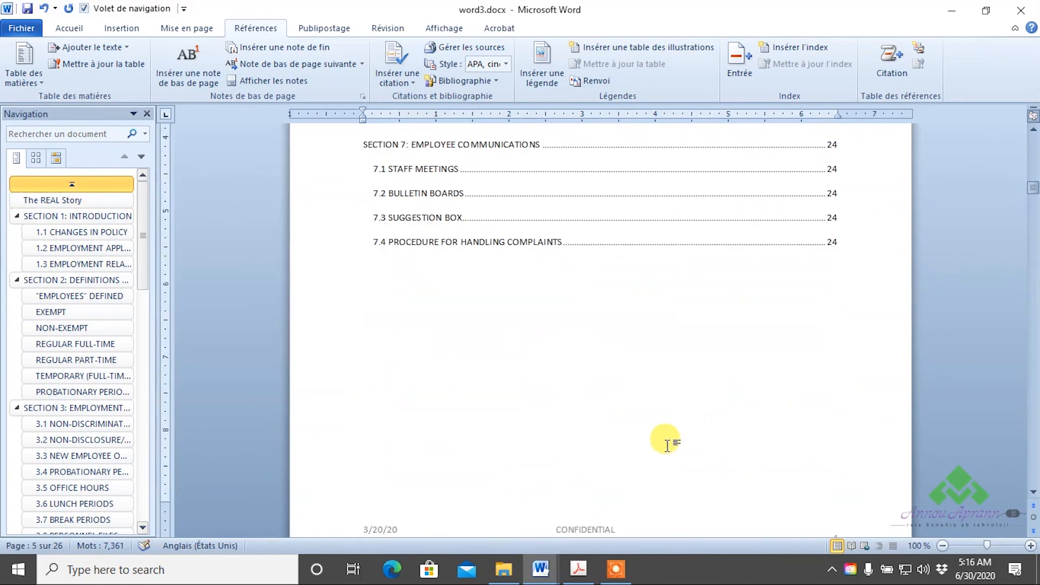
click(390, 285)
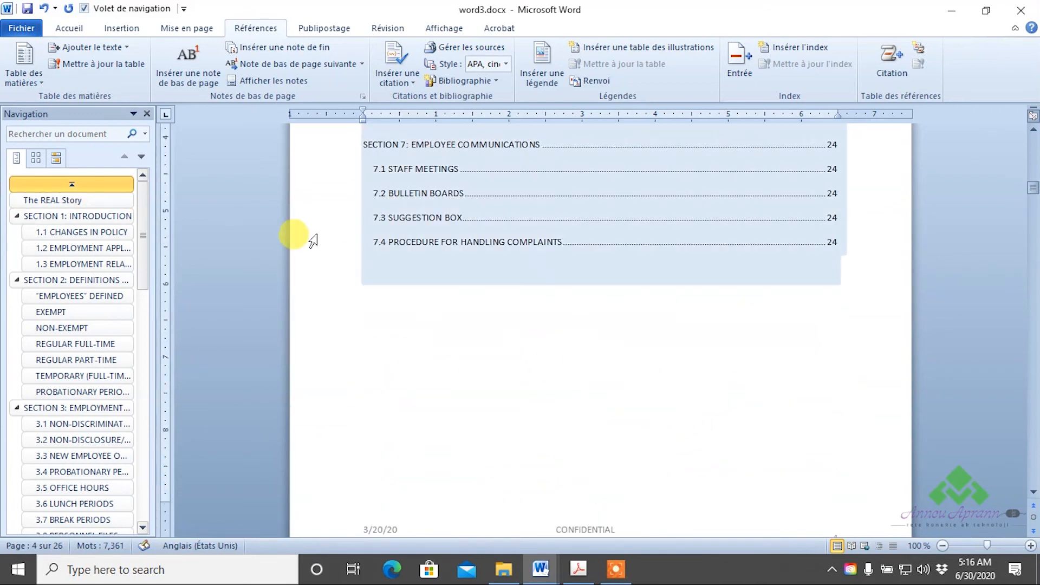
click(122, 28)
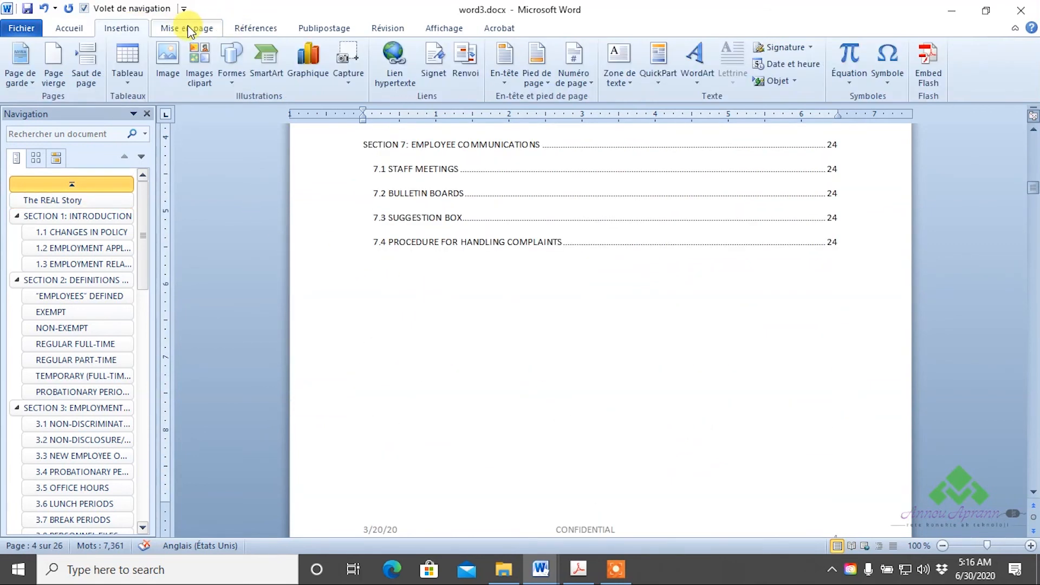
click(61, 59)
scroll(607, 341, down, 7)
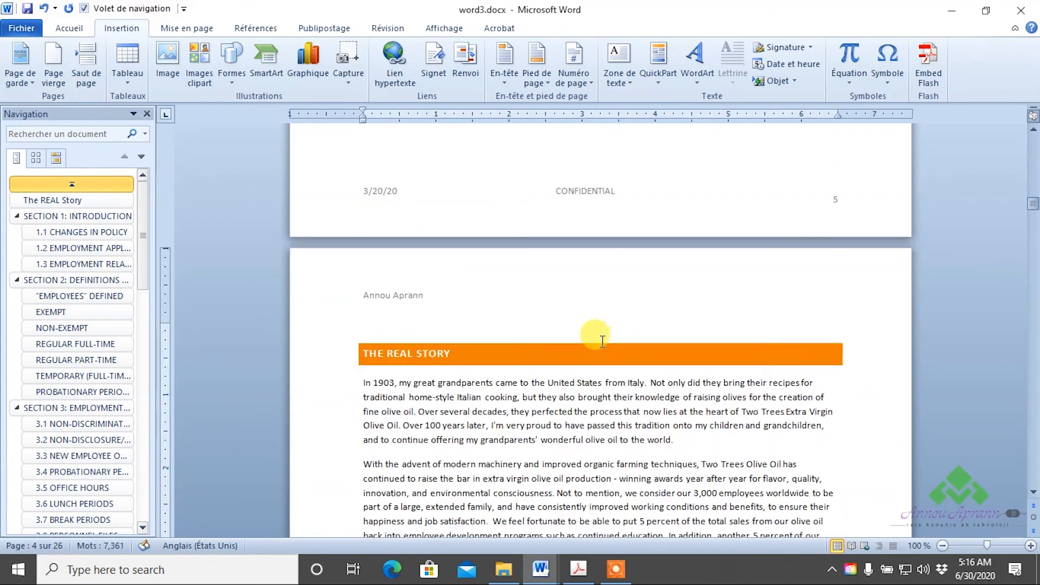
scroll(566, 287, down, 3)
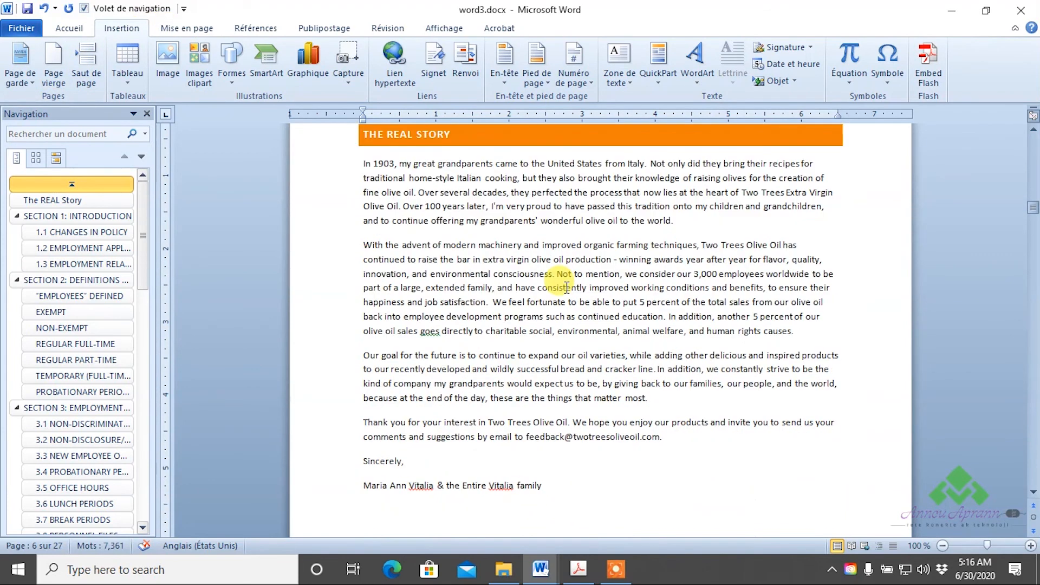
scroll(566, 287, up, 12)
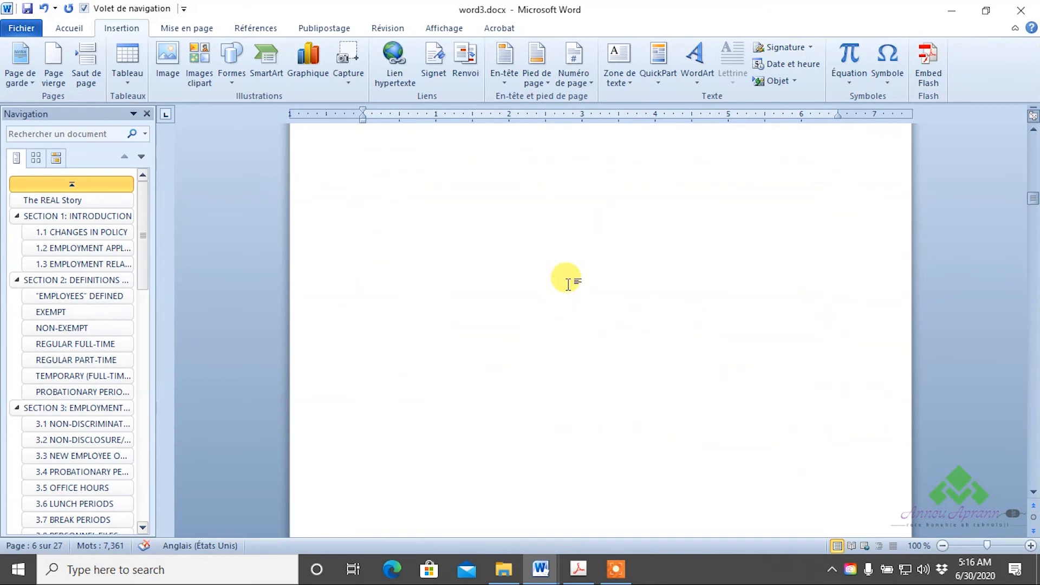
- Update the entire table of contents, including its headings and page numbers
drag(1032, 197, 637, 319)
scroll(637, 320, down, 10)
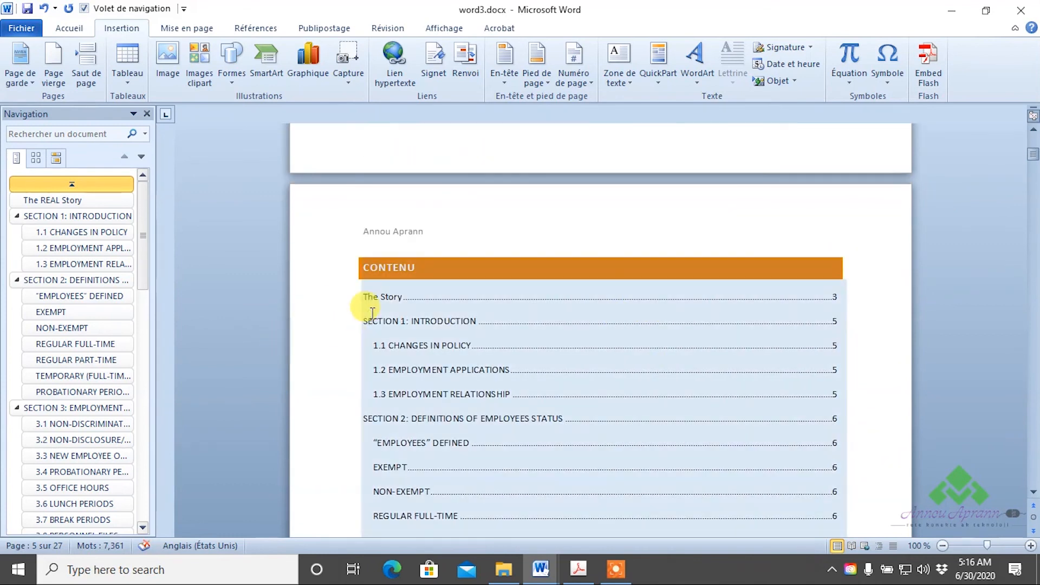
click(485, 296)
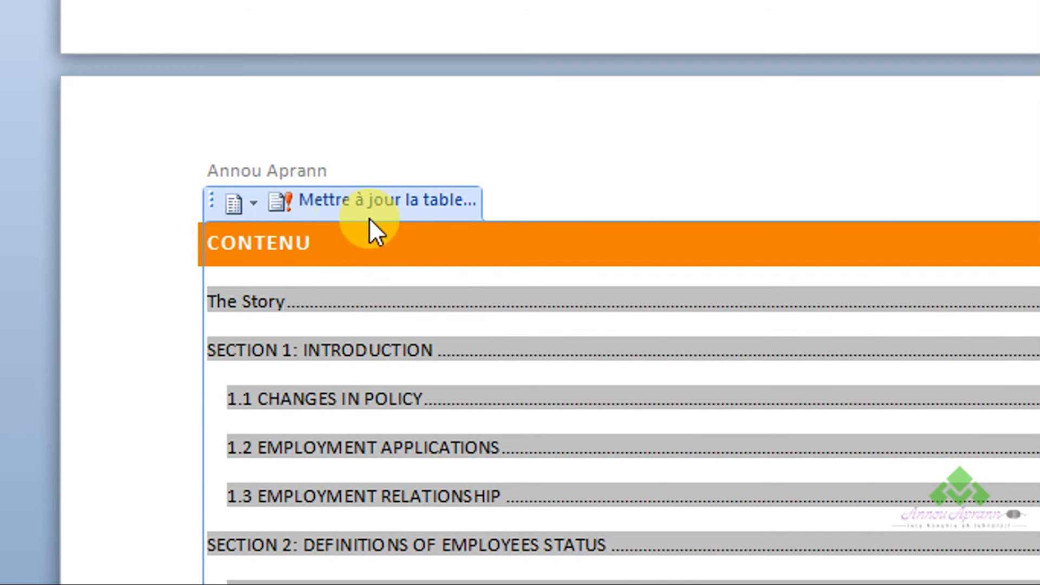
click(369, 203)
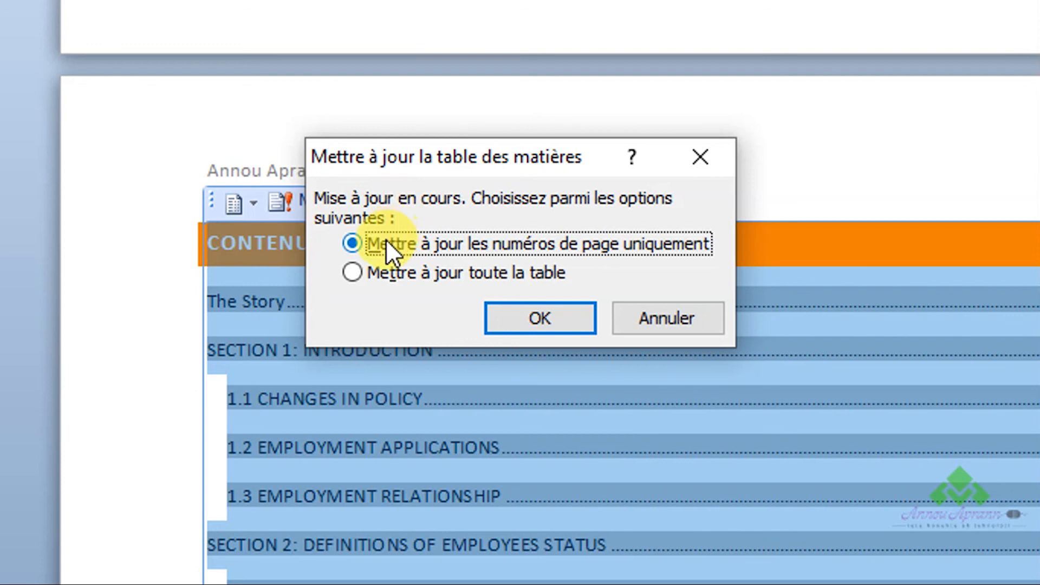
click(353, 273)
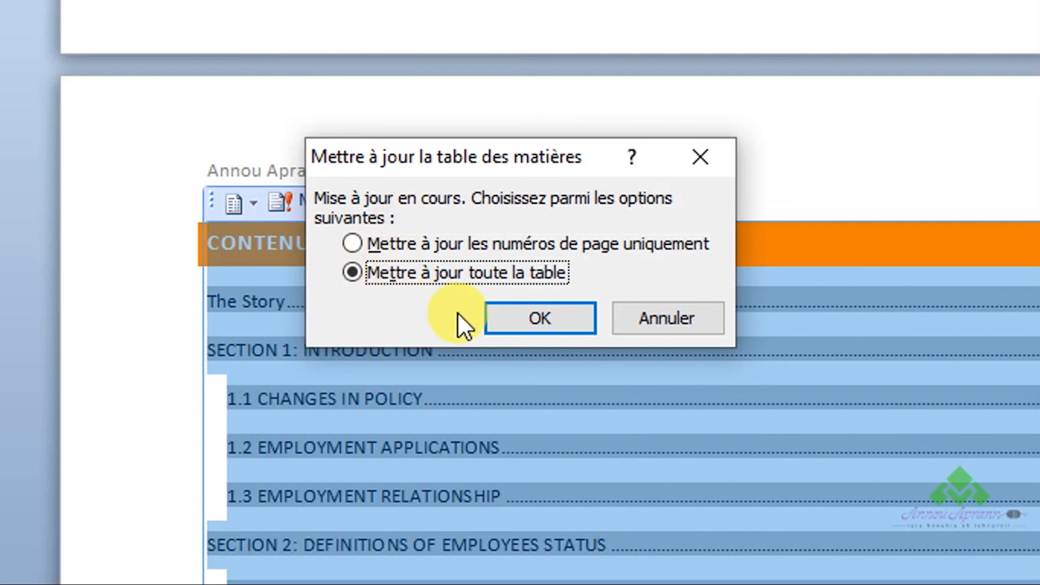
click(528, 320)
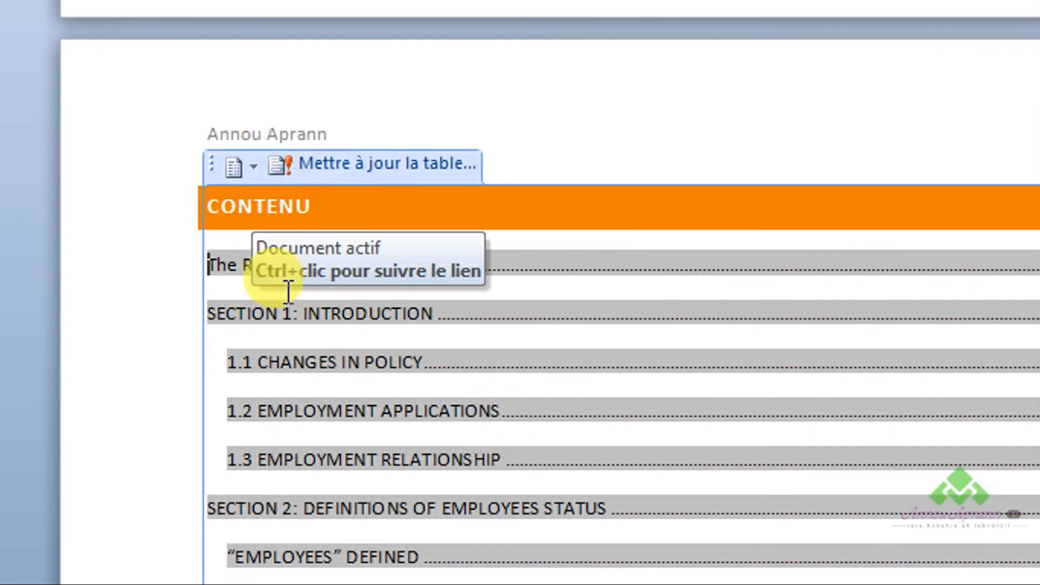
- Examine the updated table of contents, checking the The REAL Story entry and the page numbers
scroll(343, 278, down, 5)
scroll(346, 279, up, 5)
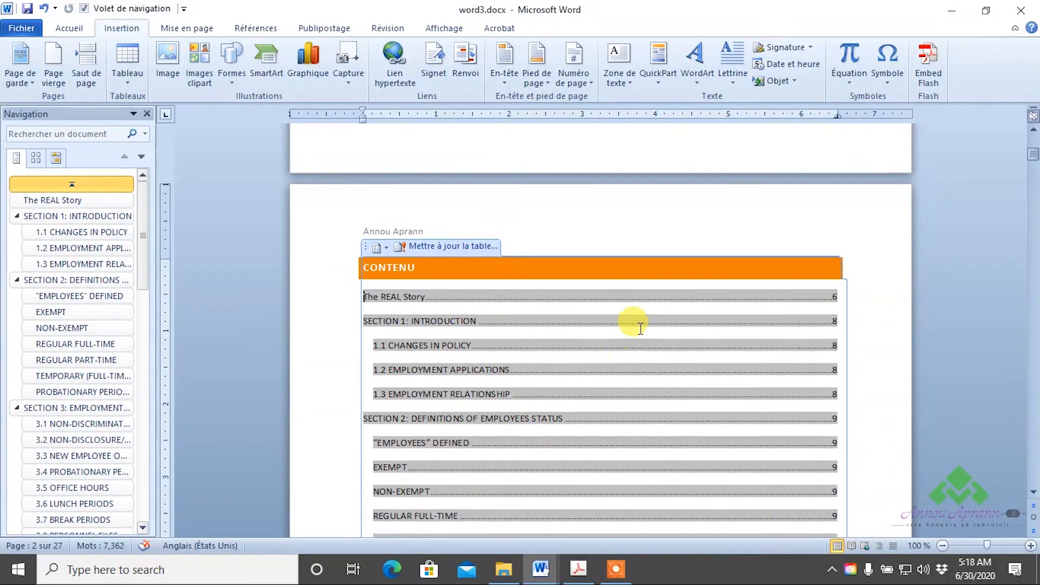
scroll(633, 323, up, 2)
scroll(636, 328, down, 3)
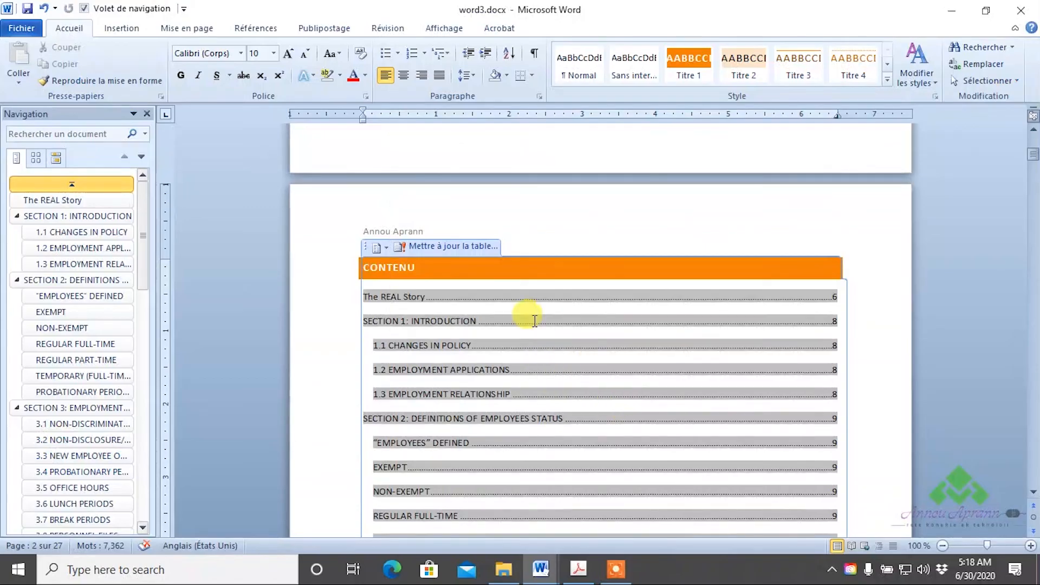
scroll(118, 499, down, 1)
scroll(146, 509, up, 3)
scroll(477, 273, down, 1)
- Remove the table of contents from the document and check the emptied page
click(552, 363)
scroll(552, 364, down, 3)
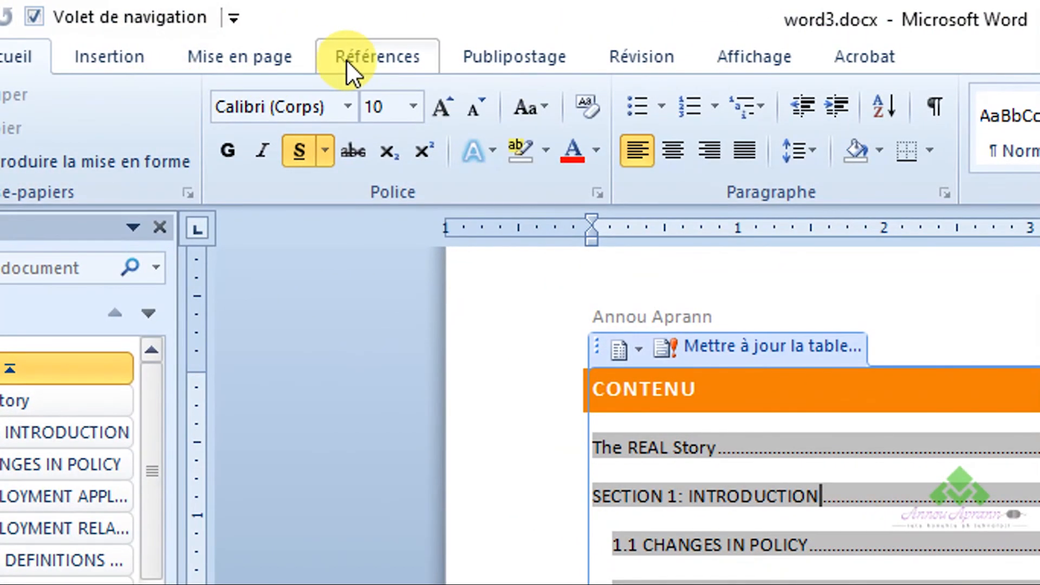
click(334, 52)
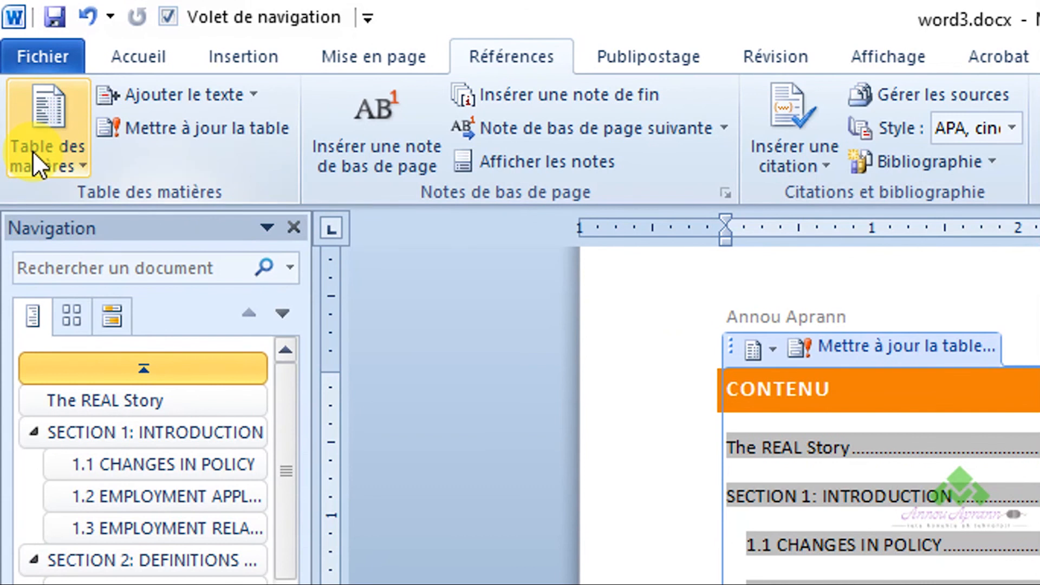
click(32, 150)
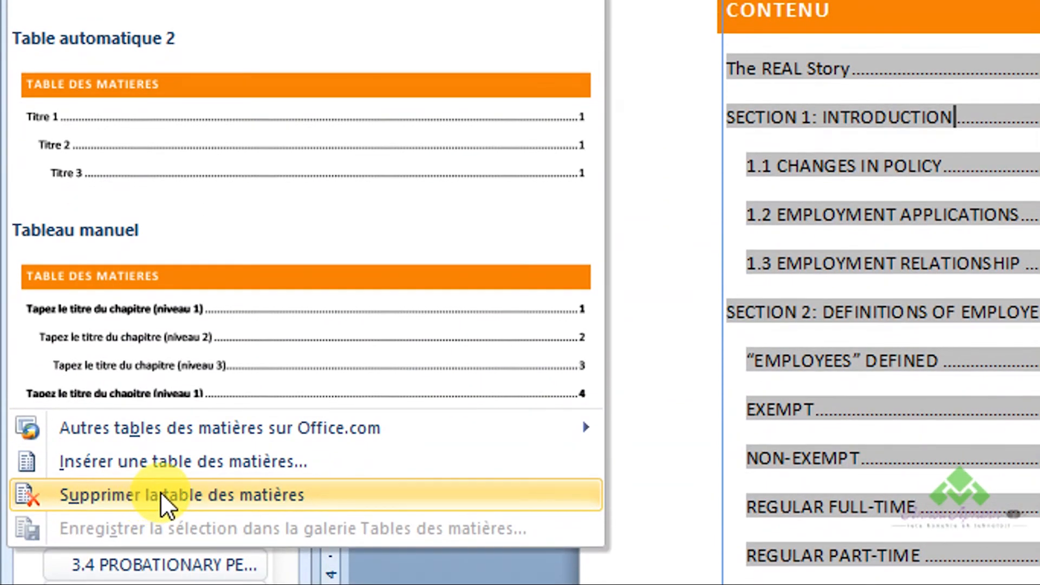
click(161, 491)
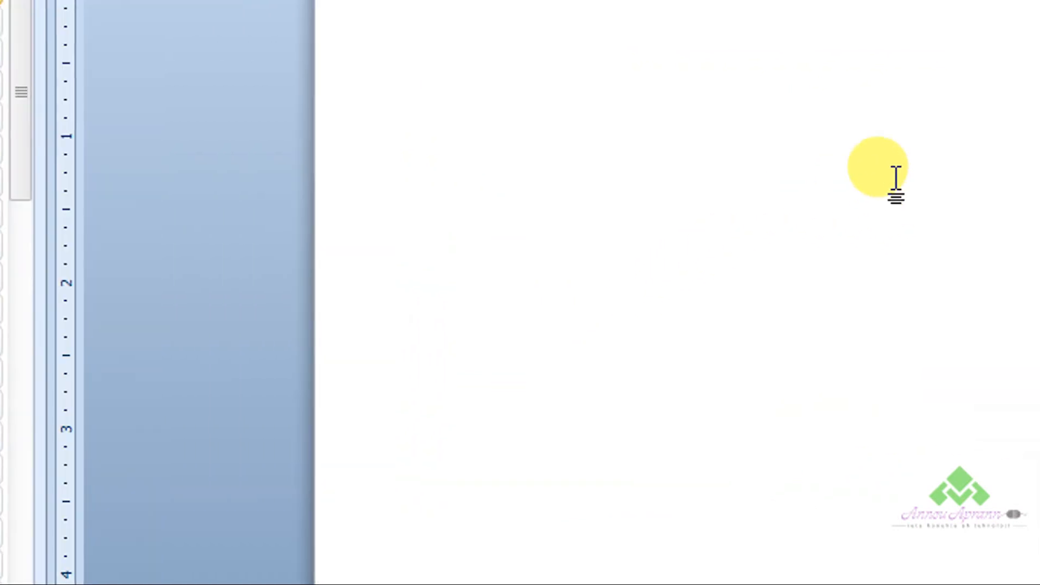
scroll(836, 271, up, 1)
scroll(834, 271, down, 2)
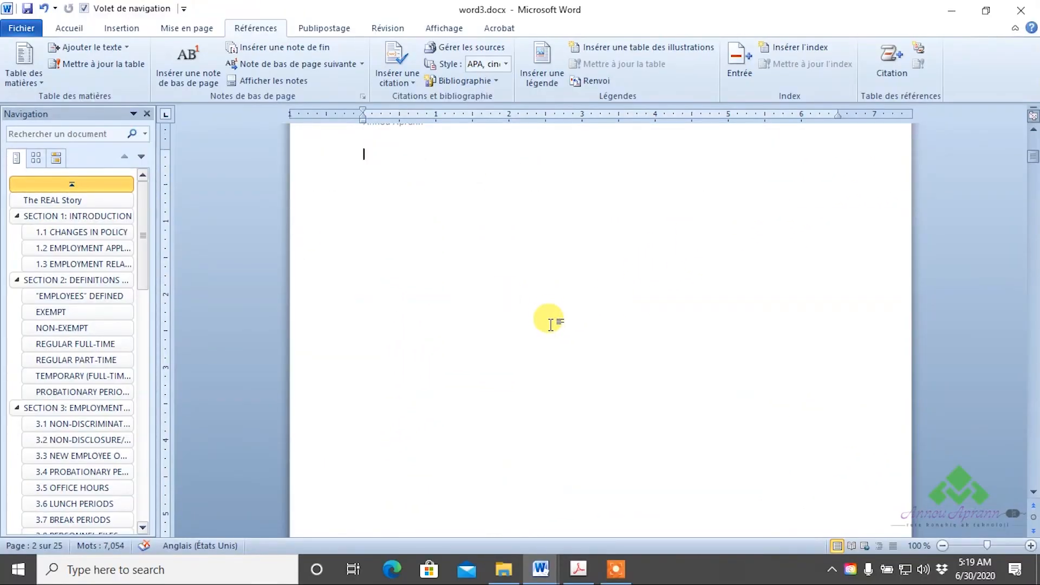
scroll(550, 324, down, 2)
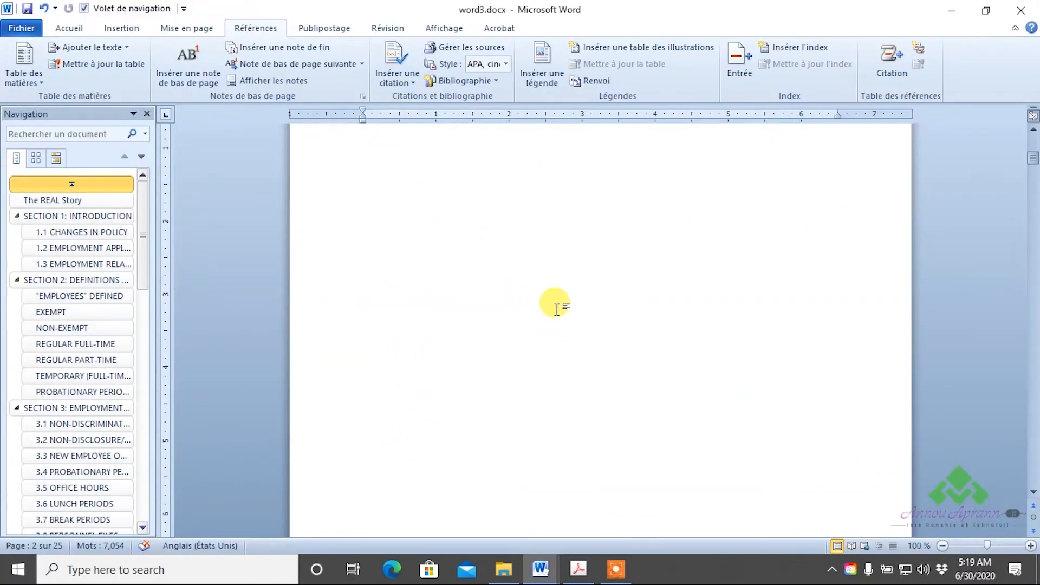
- Start a custom table of contents on the emptied page and set it to show 1 level
scroll(556, 308, up, 4)
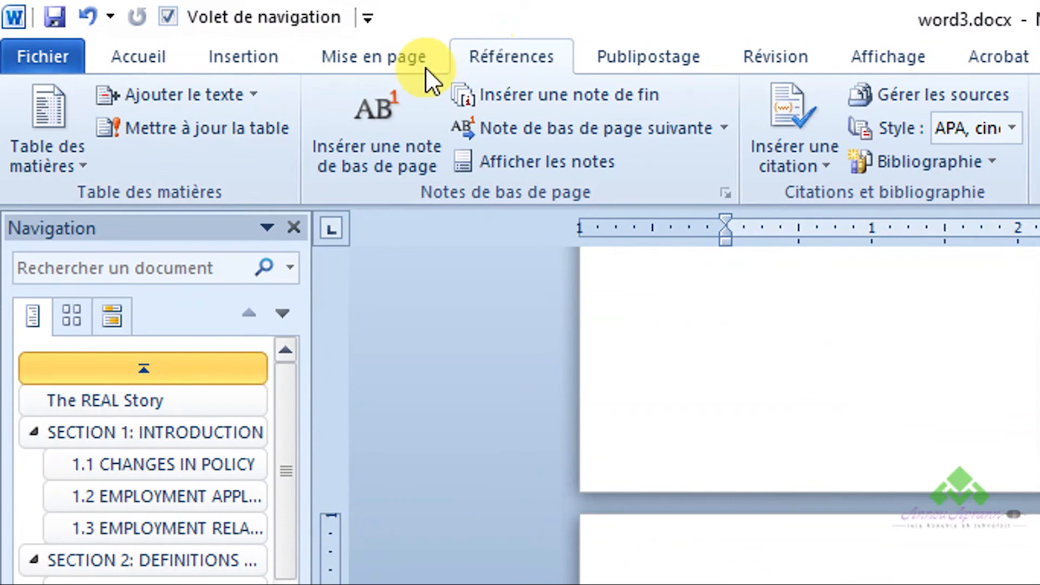
click(49, 154)
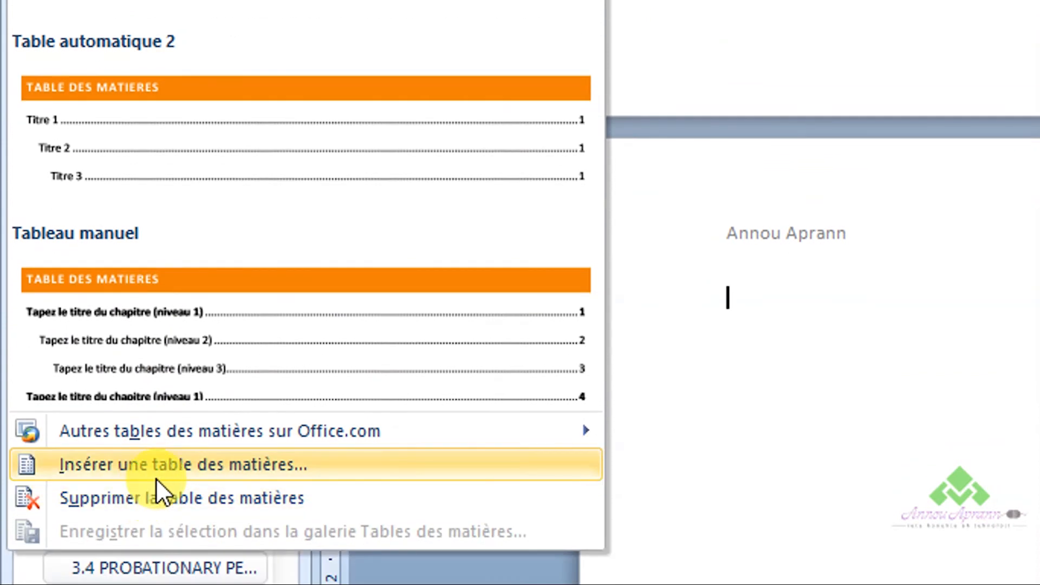
click(181, 473)
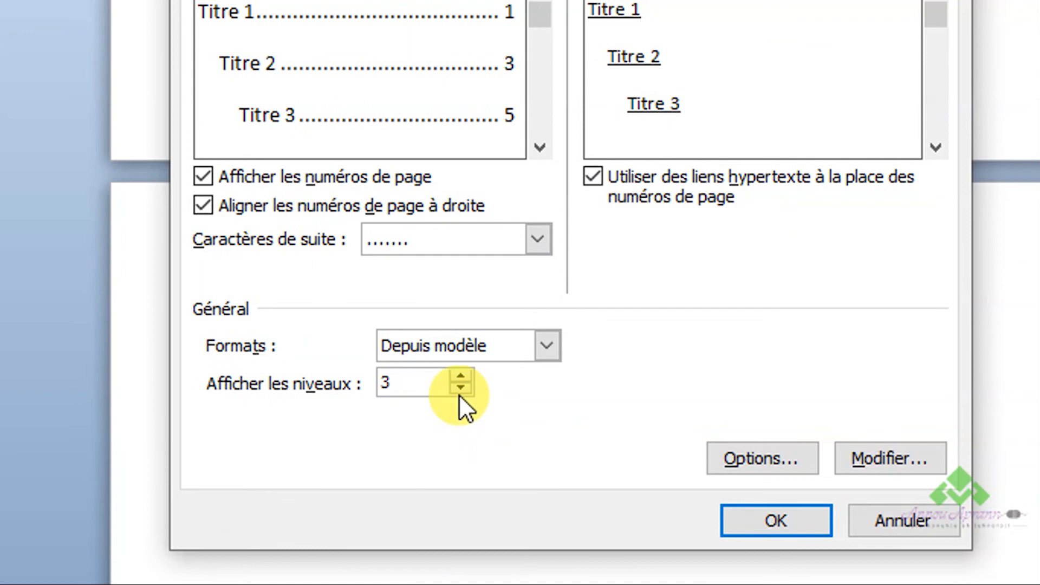
click(460, 388)
click(460, 387)
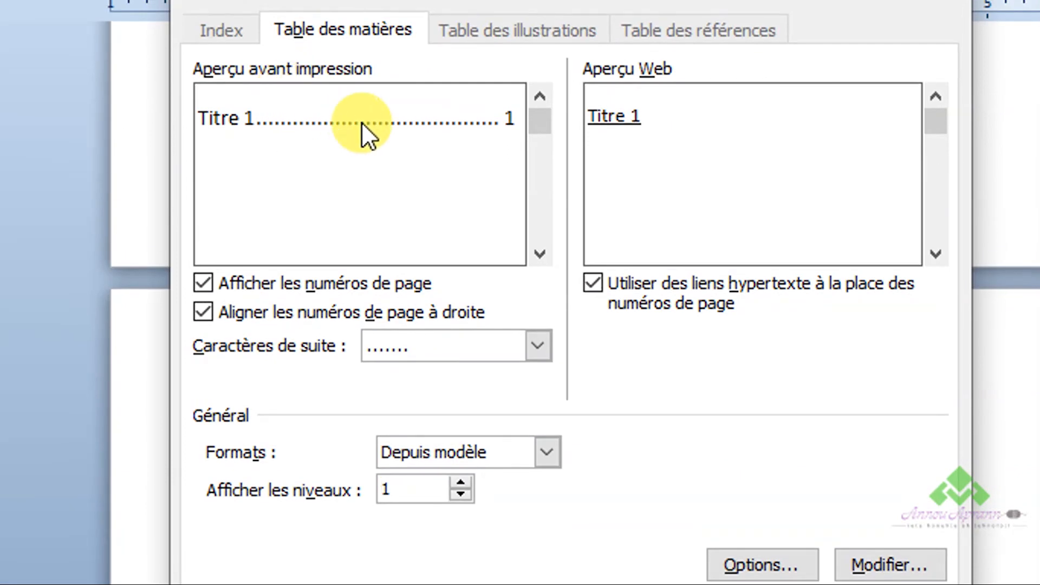
- Try the custom table without page numbers and without right-aligned page numbers, restoring each option after previewing it
click(216, 278)
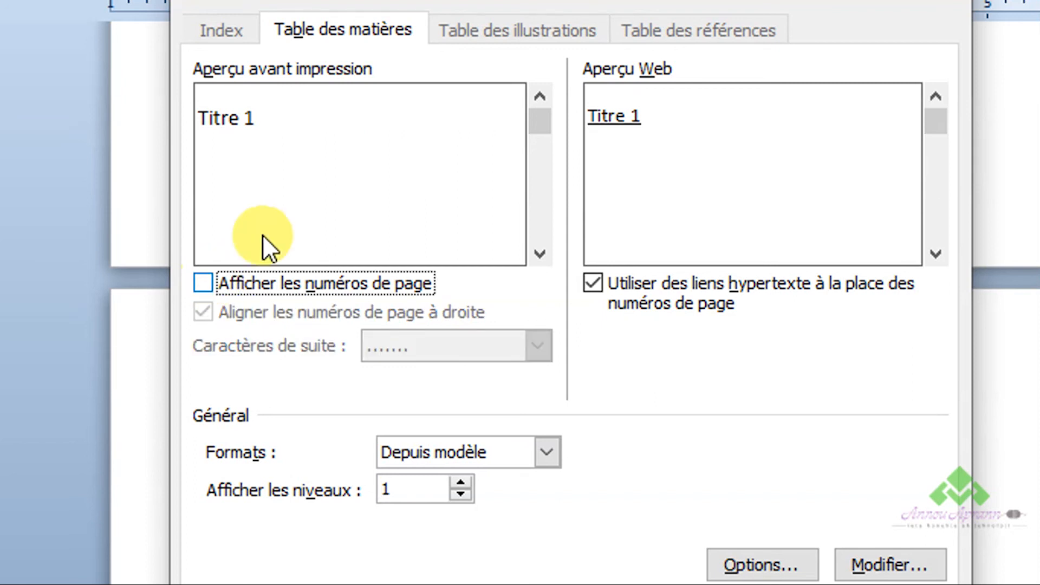
click(204, 283)
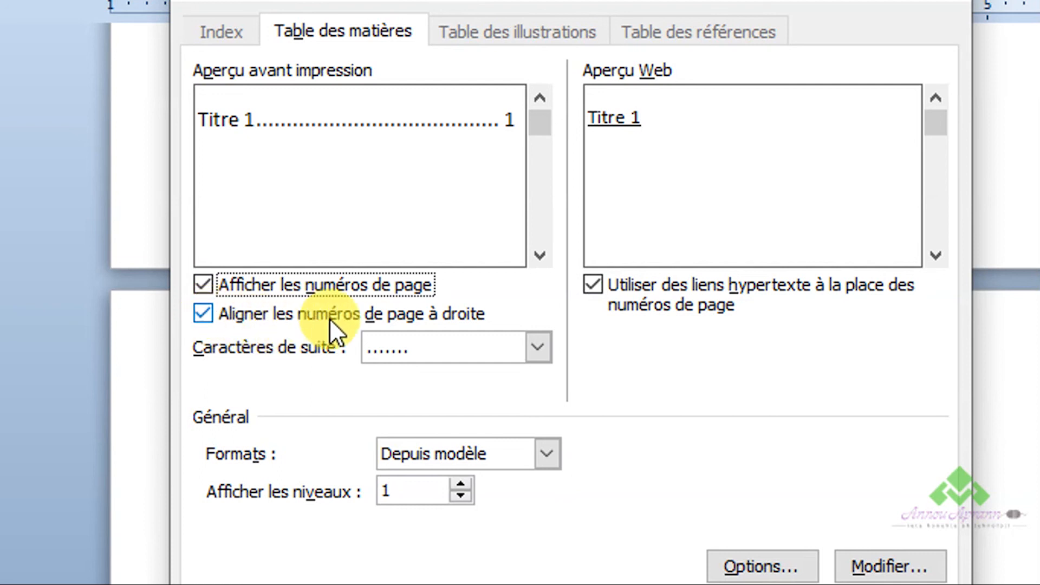
click(203, 314)
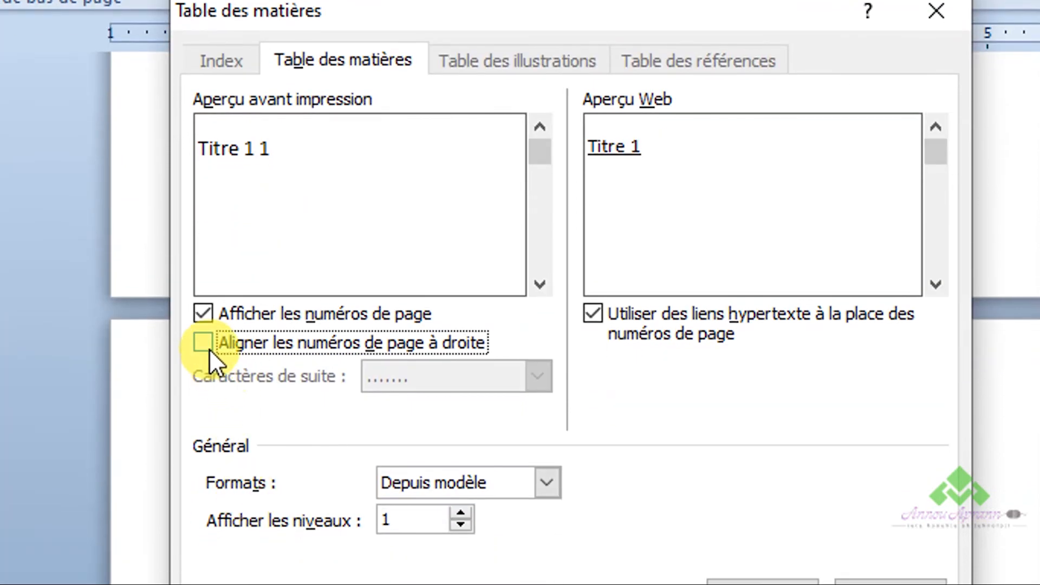
click(205, 345)
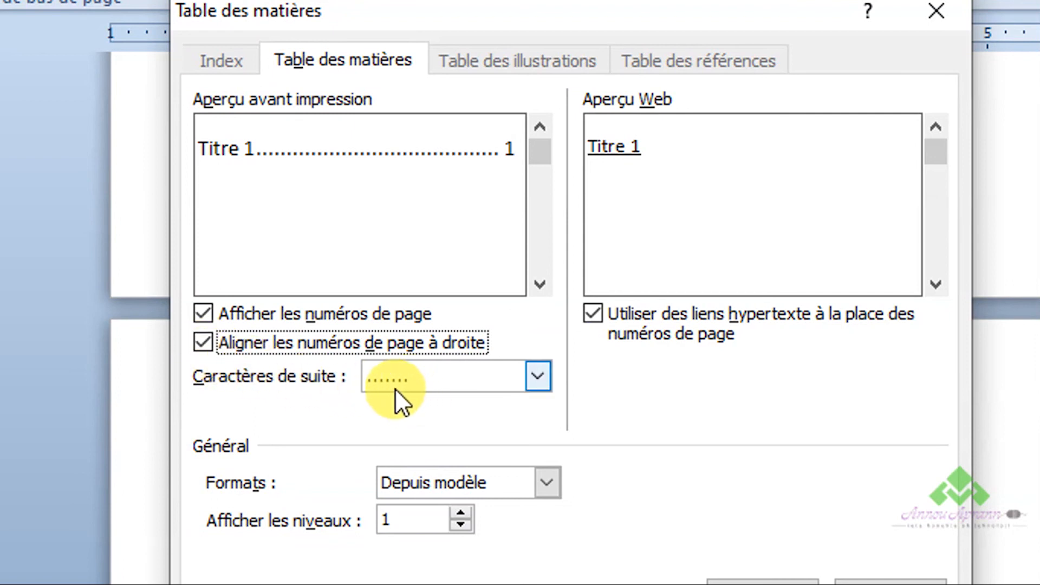
- Try the dashed and solid-line leaders for the custom table, previewing each, and return to the dotted leader
click(426, 384)
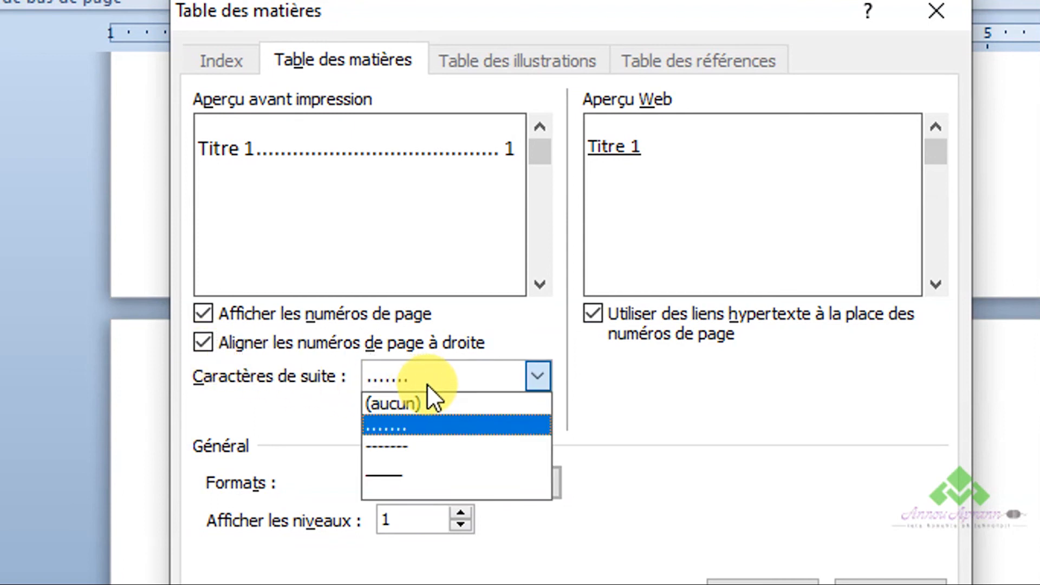
click(433, 444)
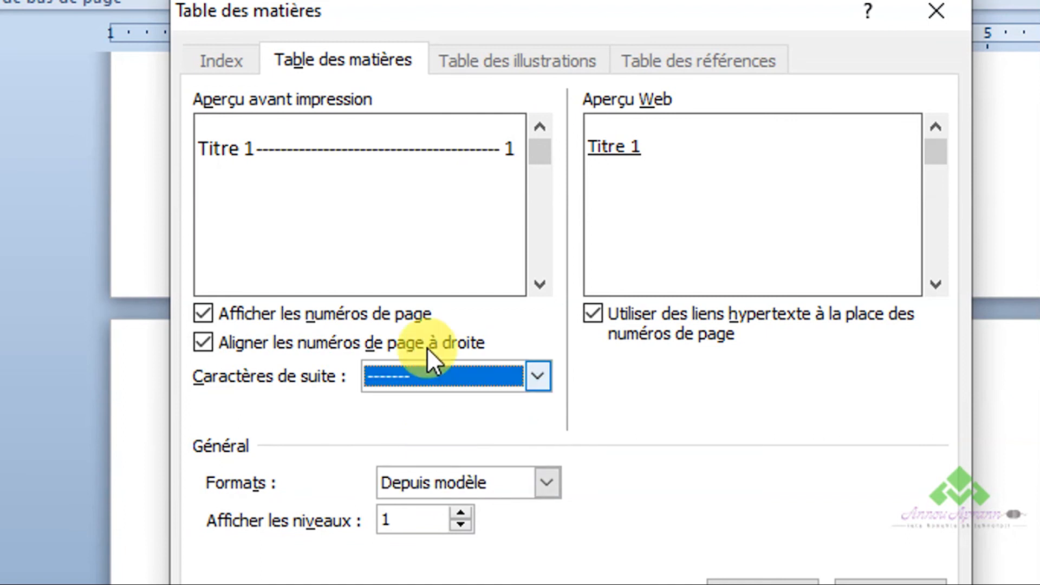
click(515, 374)
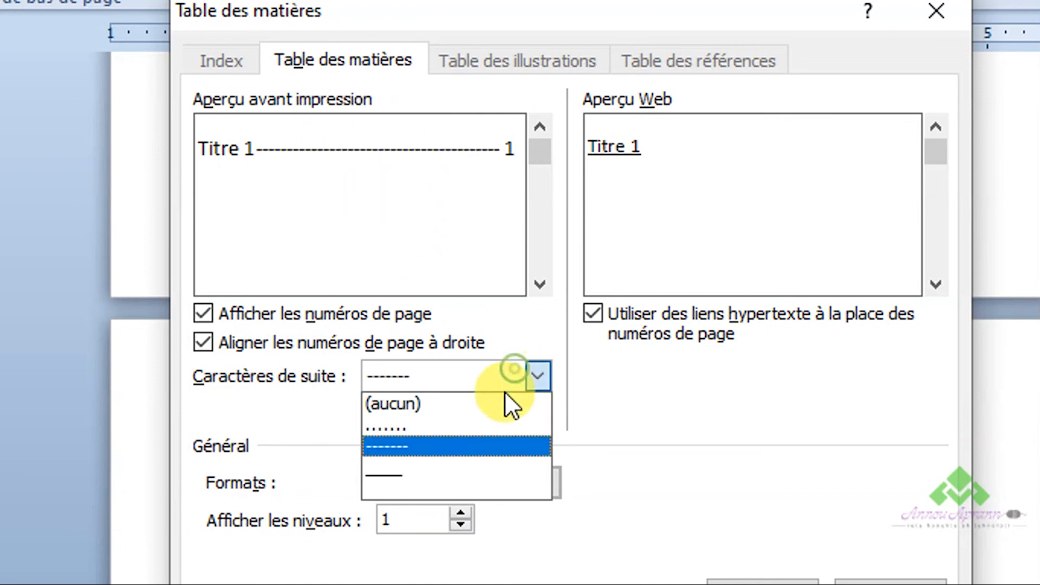
click(470, 466)
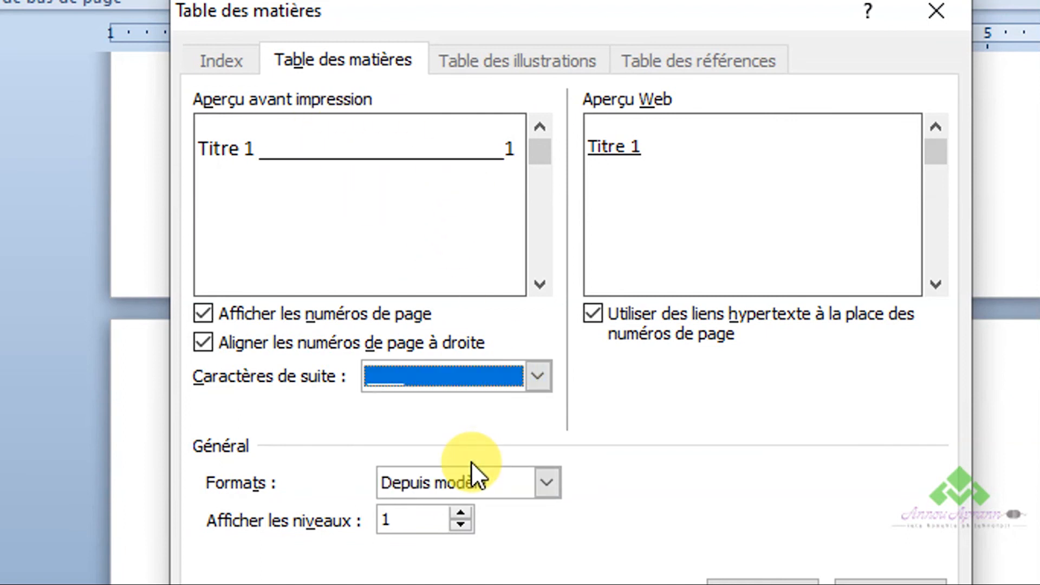
click(472, 378)
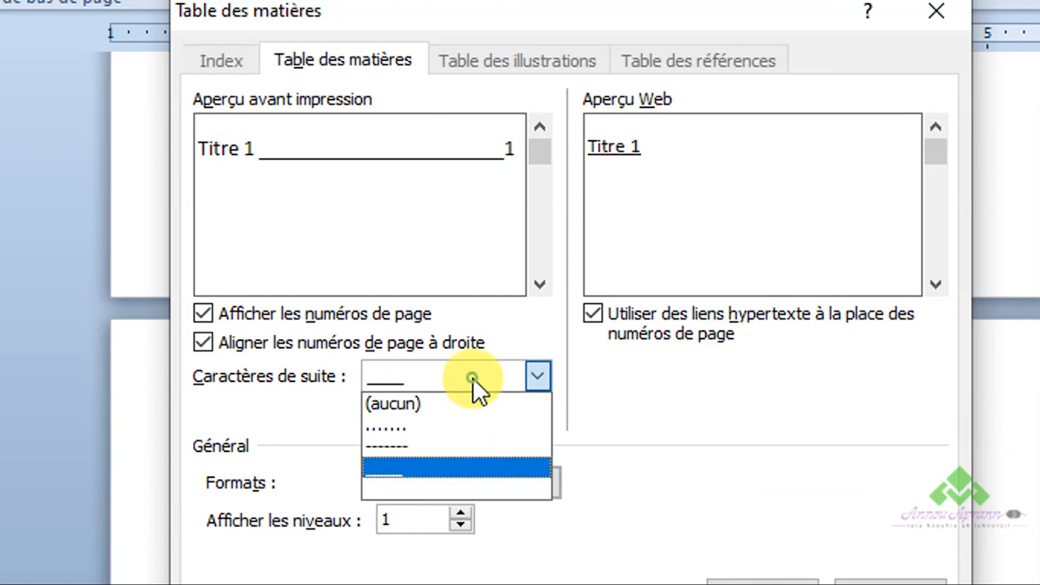
click(467, 421)
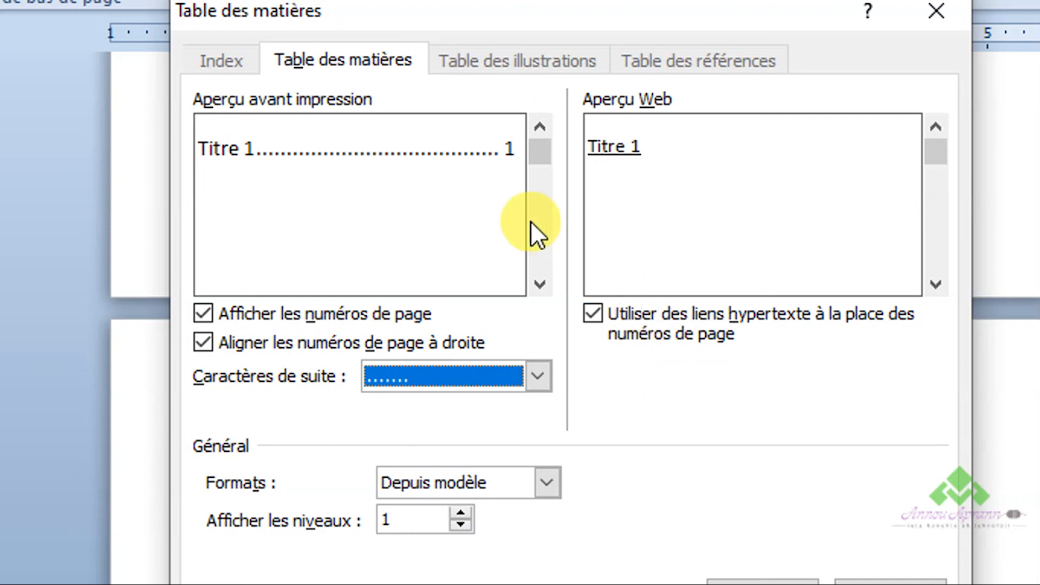
- Set the custom table's leader to the solid line and insert the table of contents on the page
click(395, 380)
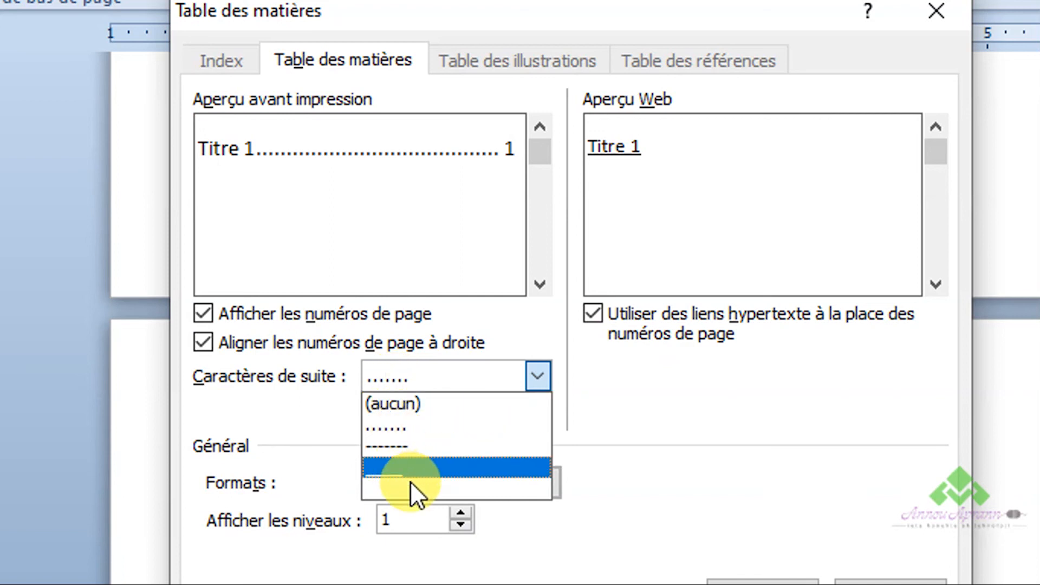
click(411, 476)
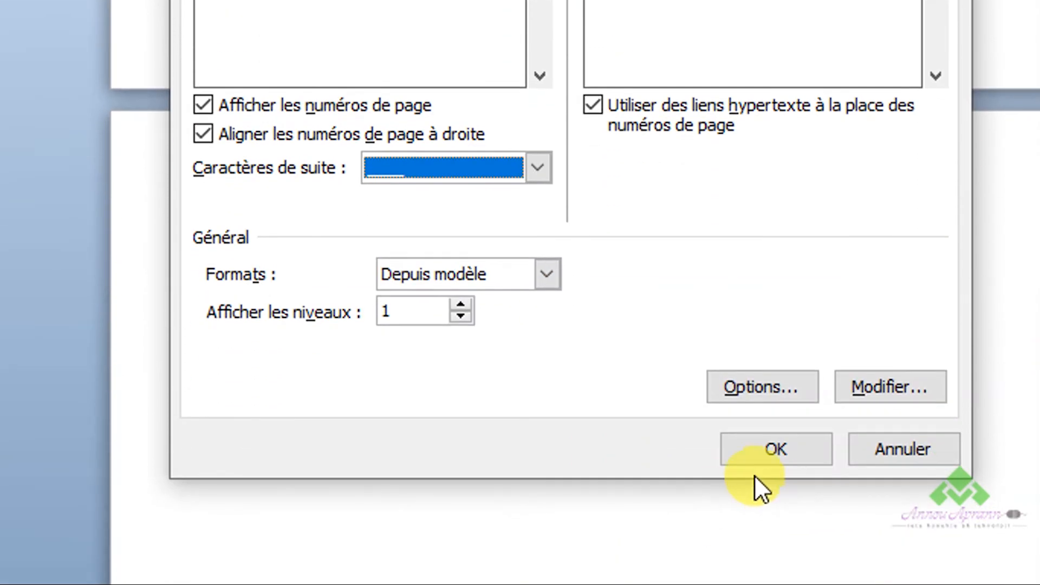
click(768, 460)
- Examine the inserted one-level table of contents, checking its section headings, line leaders and page numbers
scroll(780, 422, down, 3)
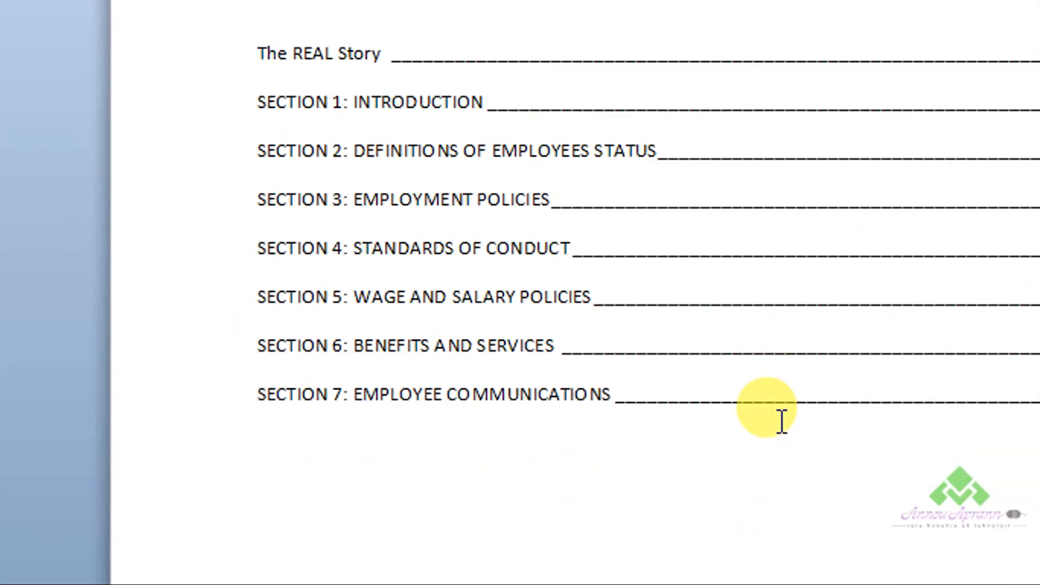
scroll(781, 421, down, 3)
scroll(781, 422, up, 3)
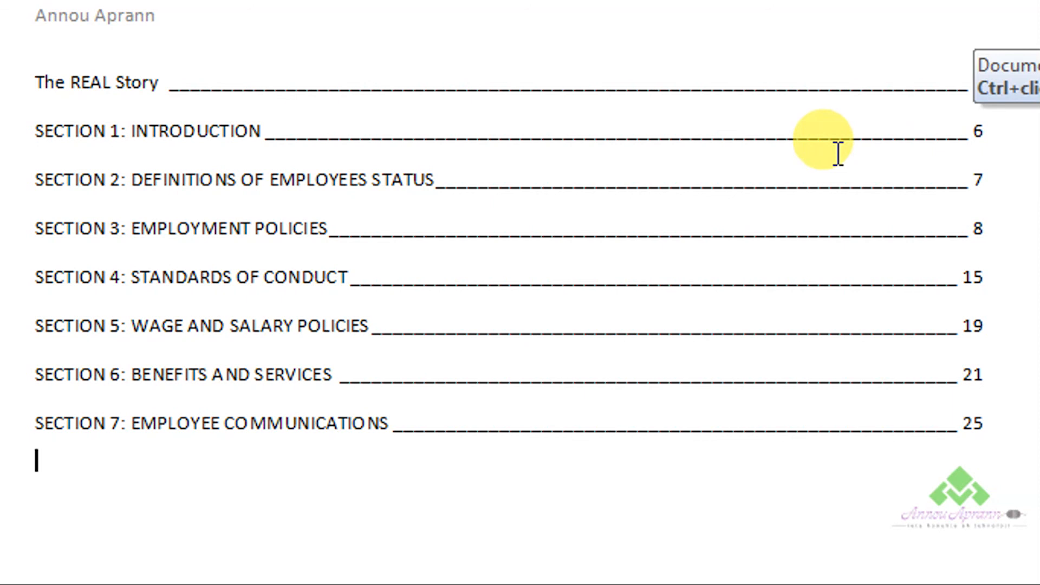
click(720, 135)
scroll(726, 139, down, 3)
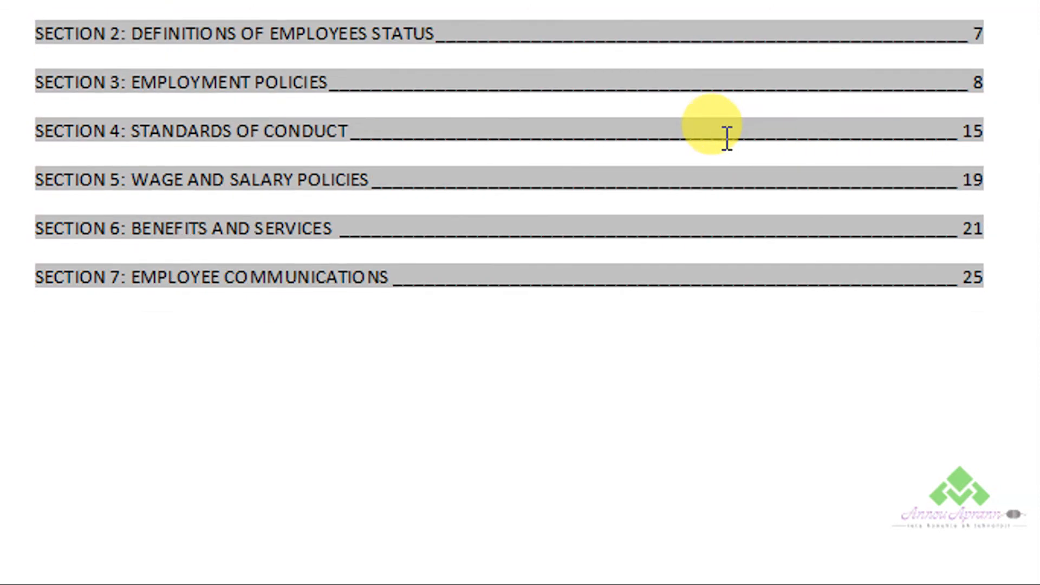
scroll(727, 139, down, 5)
scroll(727, 141, up, 8)
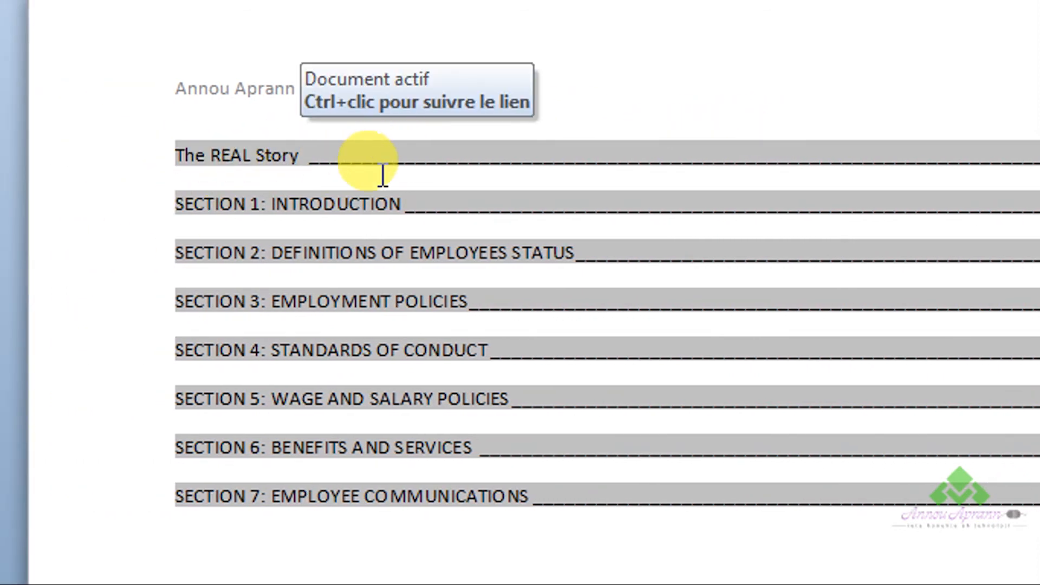
scroll(494, 187, up, 5)
scroll(487, 195, down, 5)
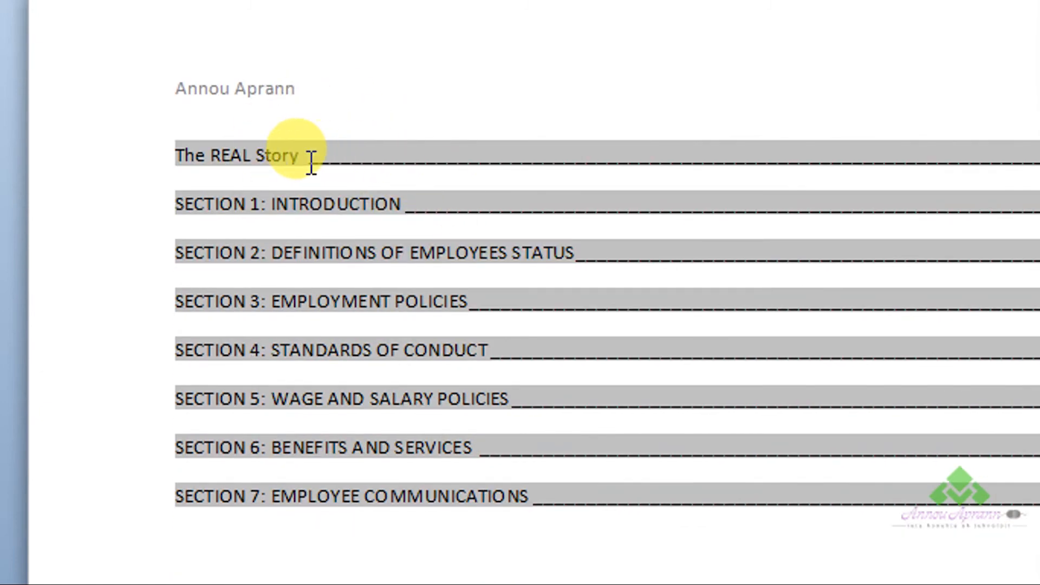
- Update the entire custom table of contents, not only its page numbers
right_click(268, 158)
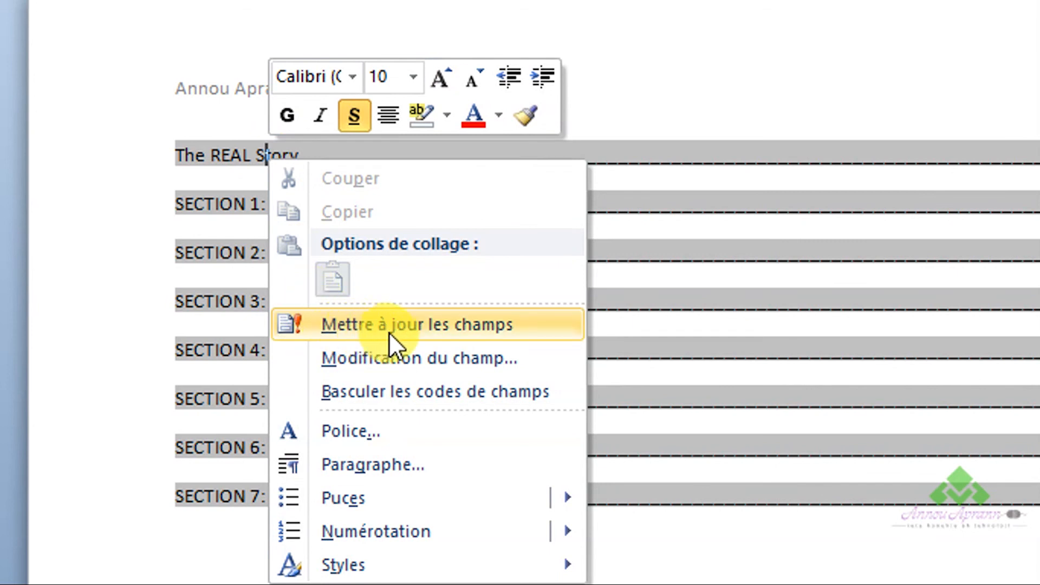
click(416, 325)
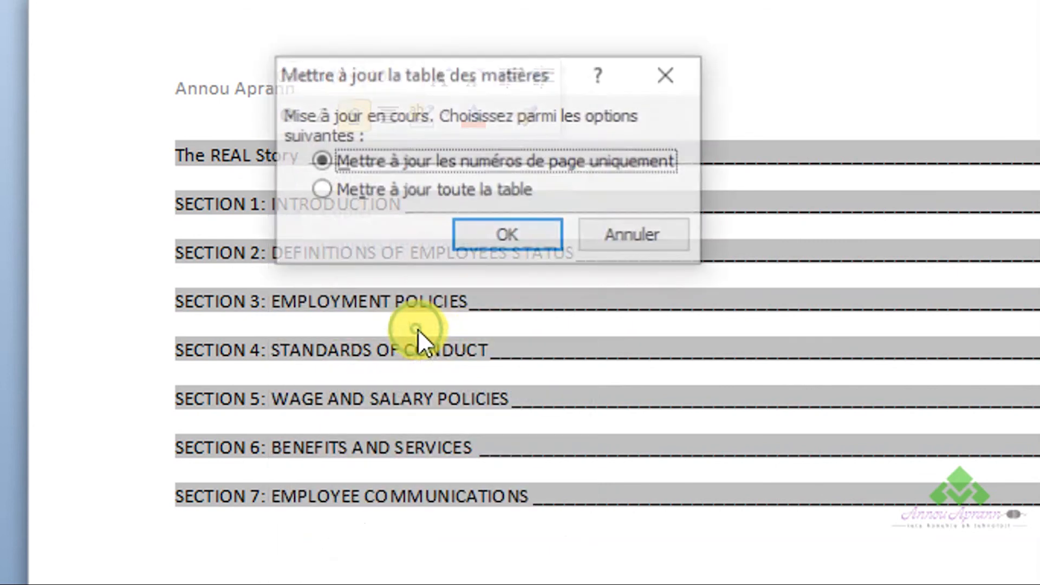
click(433, 191)
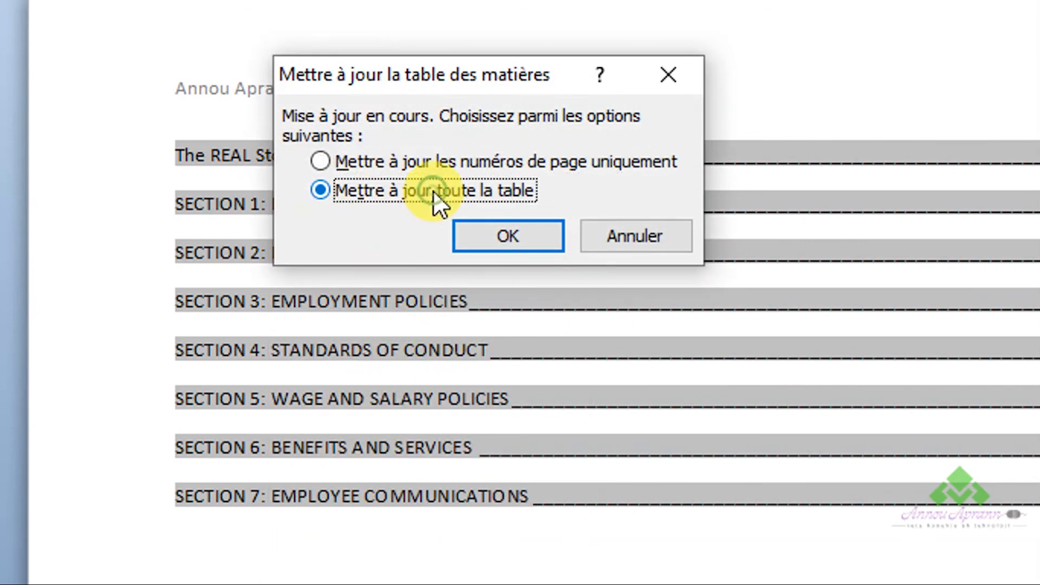
click(479, 234)
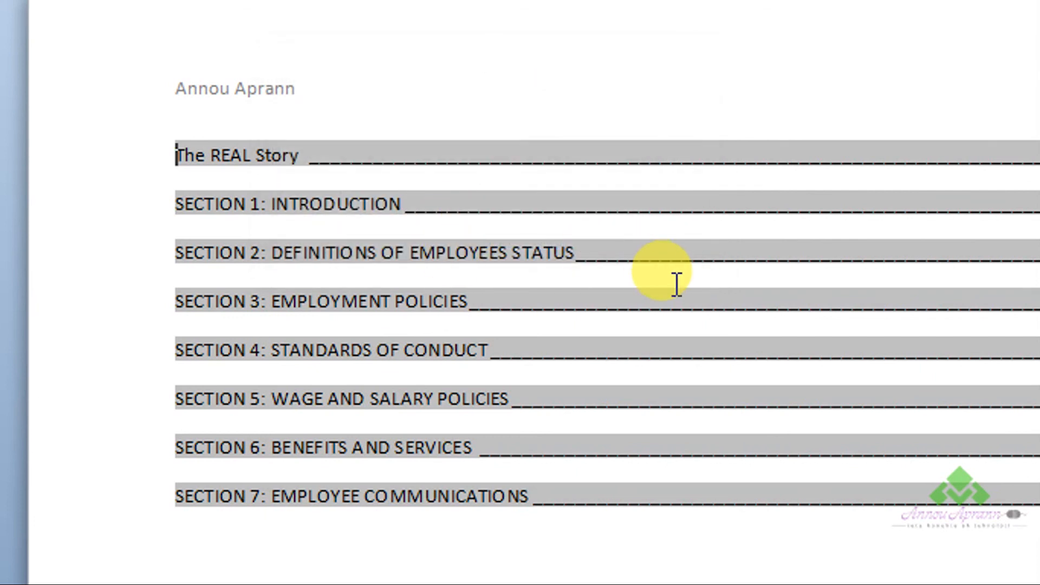
click(673, 301)
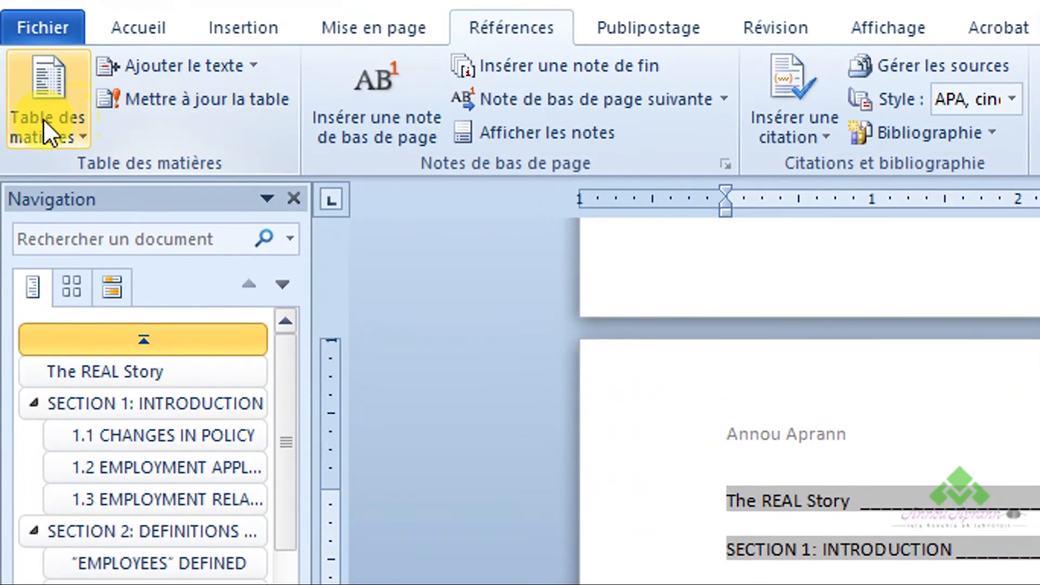
- Replace the custom table of contents with the predefined Table automatique 1 and check the inserted entries
click(44, 116)
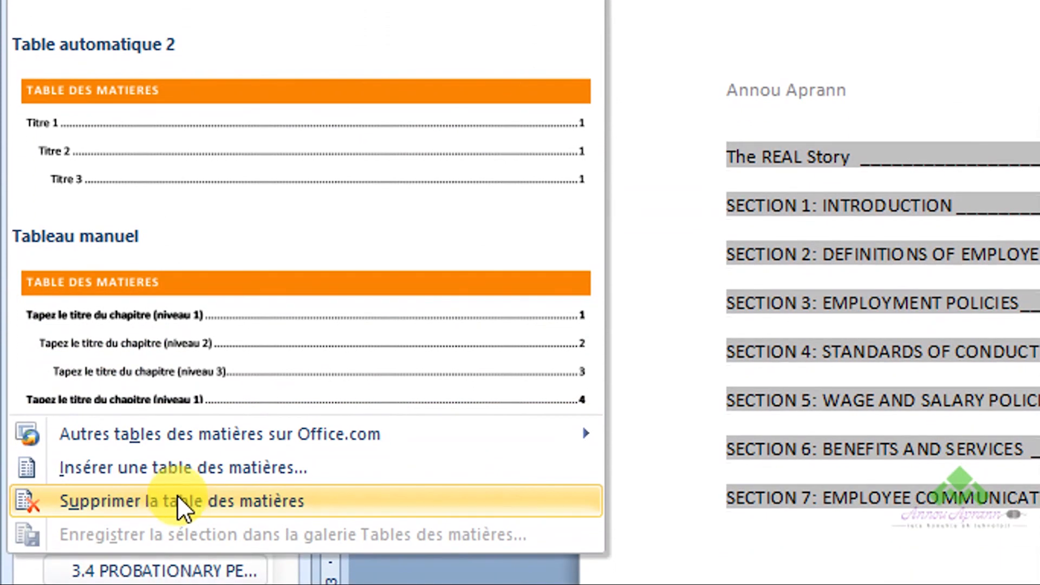
click(198, 497)
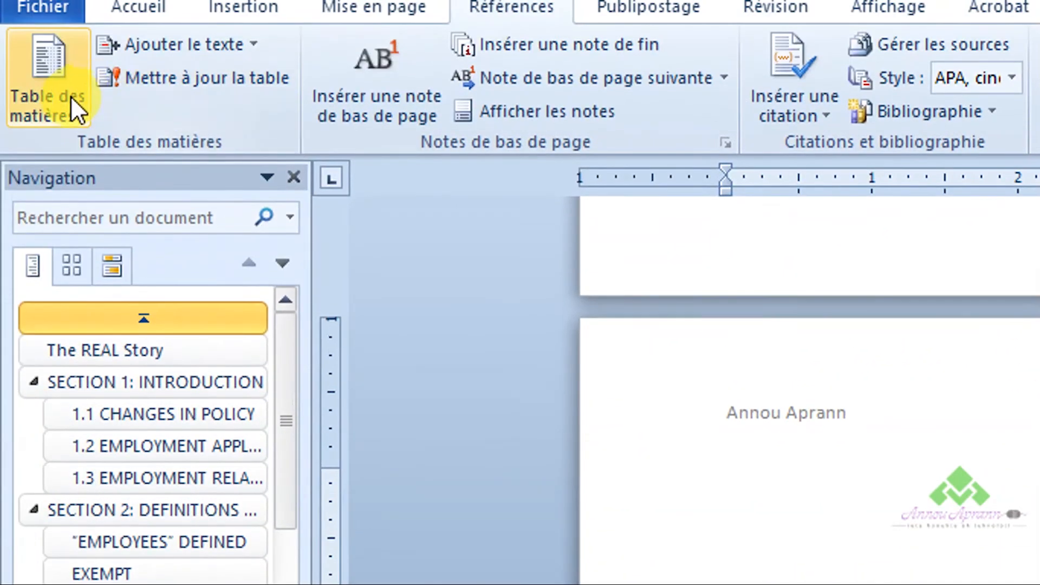
click(70, 97)
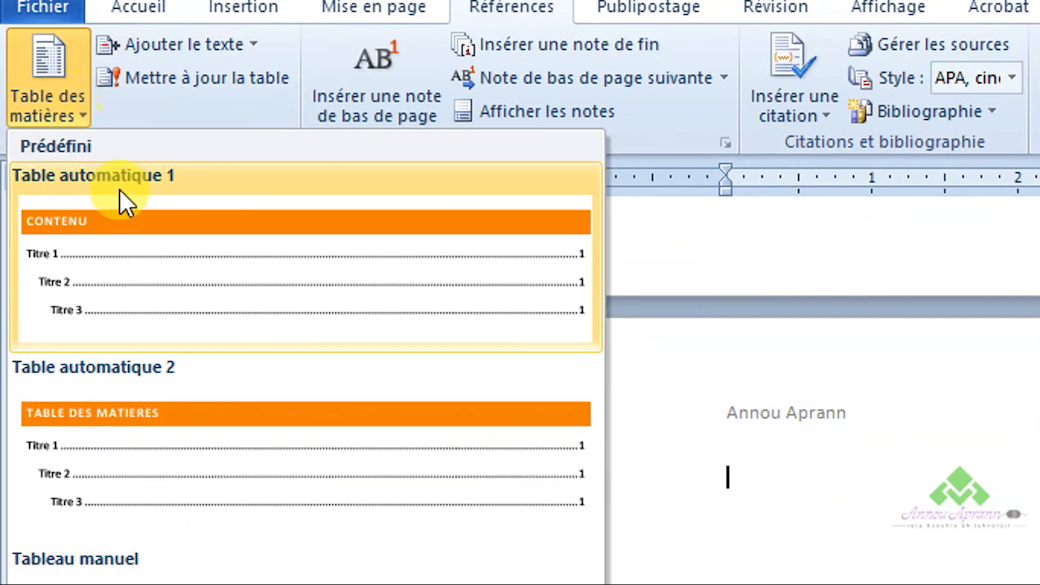
click(147, 238)
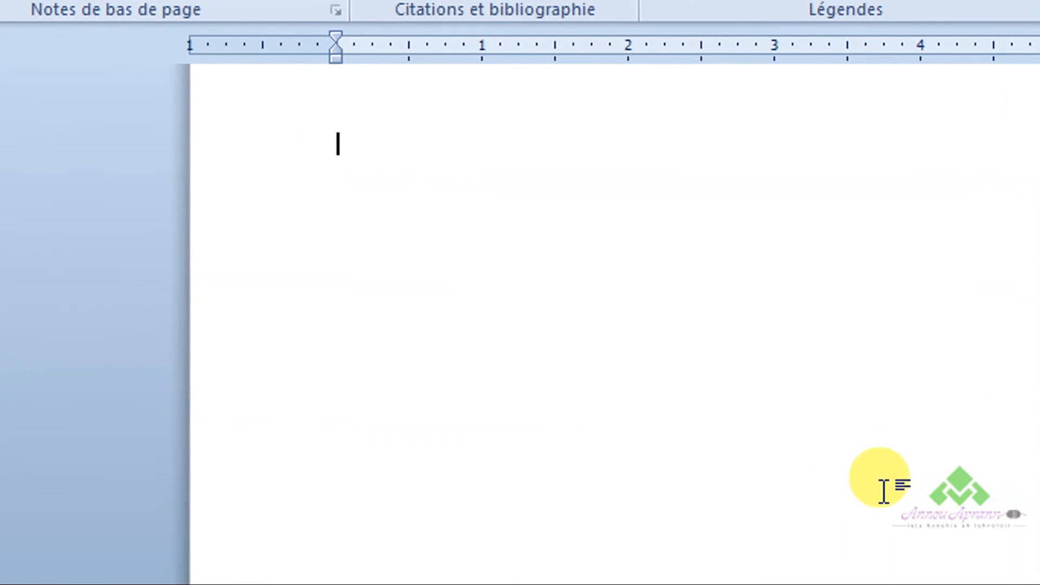
scroll(975, 418, up, 15)
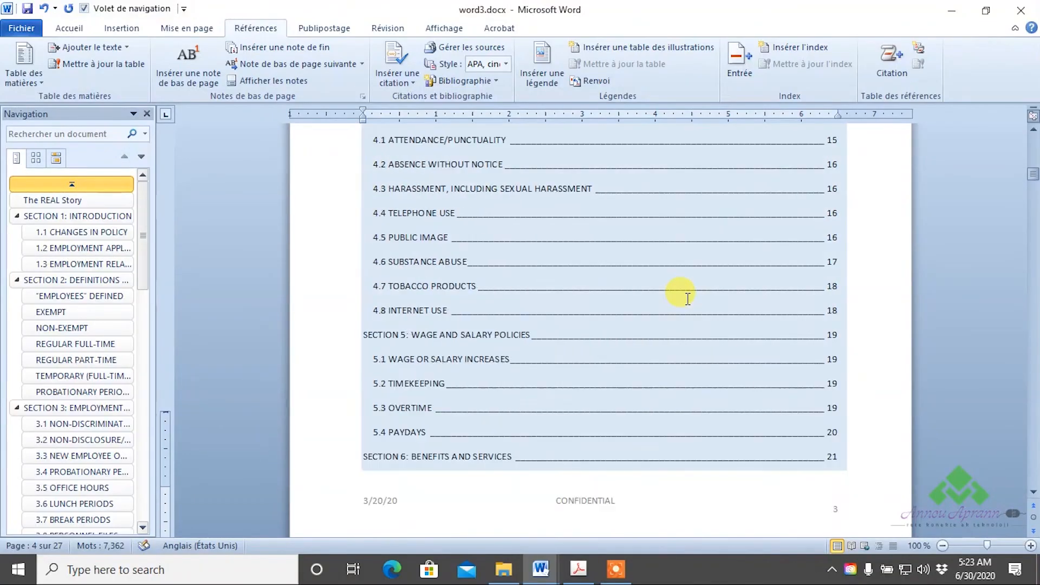
key(alt+Tab)
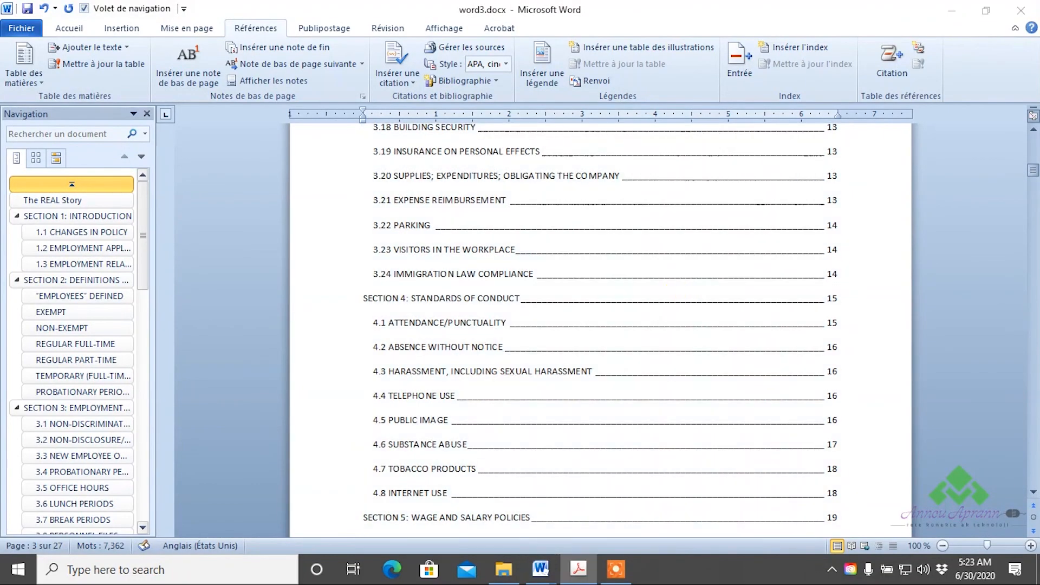